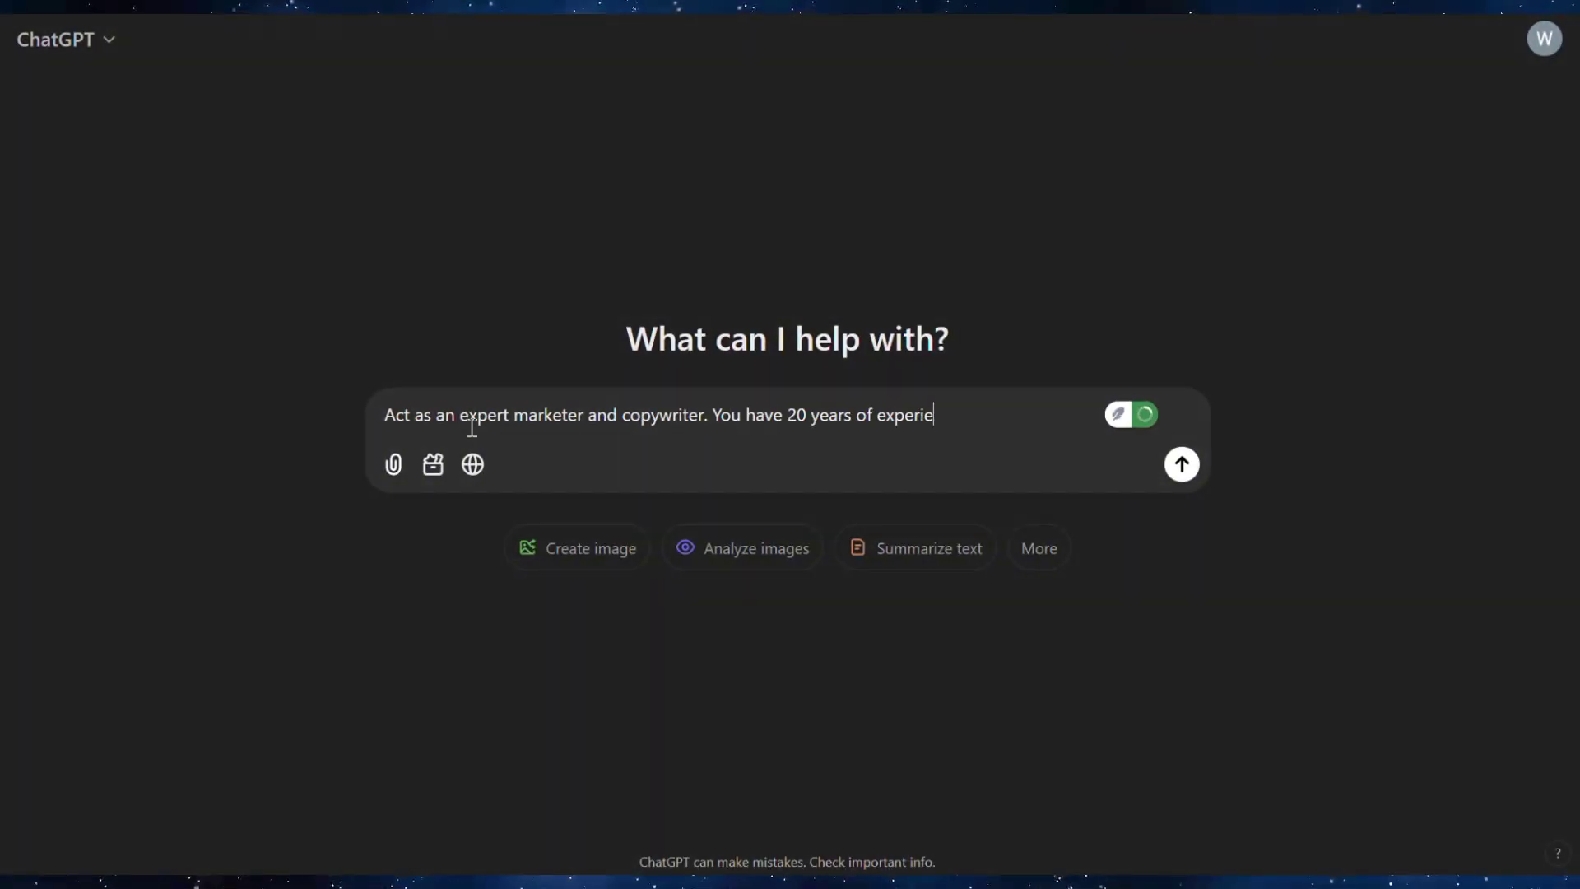
# - Write a prompt describing an expert marketer and copywriter's experience, and begin its numbered steps with extensive research on the product type and target market
pyautogui.write('standing of your markets and human psychology and have run many highly successful ad campa')
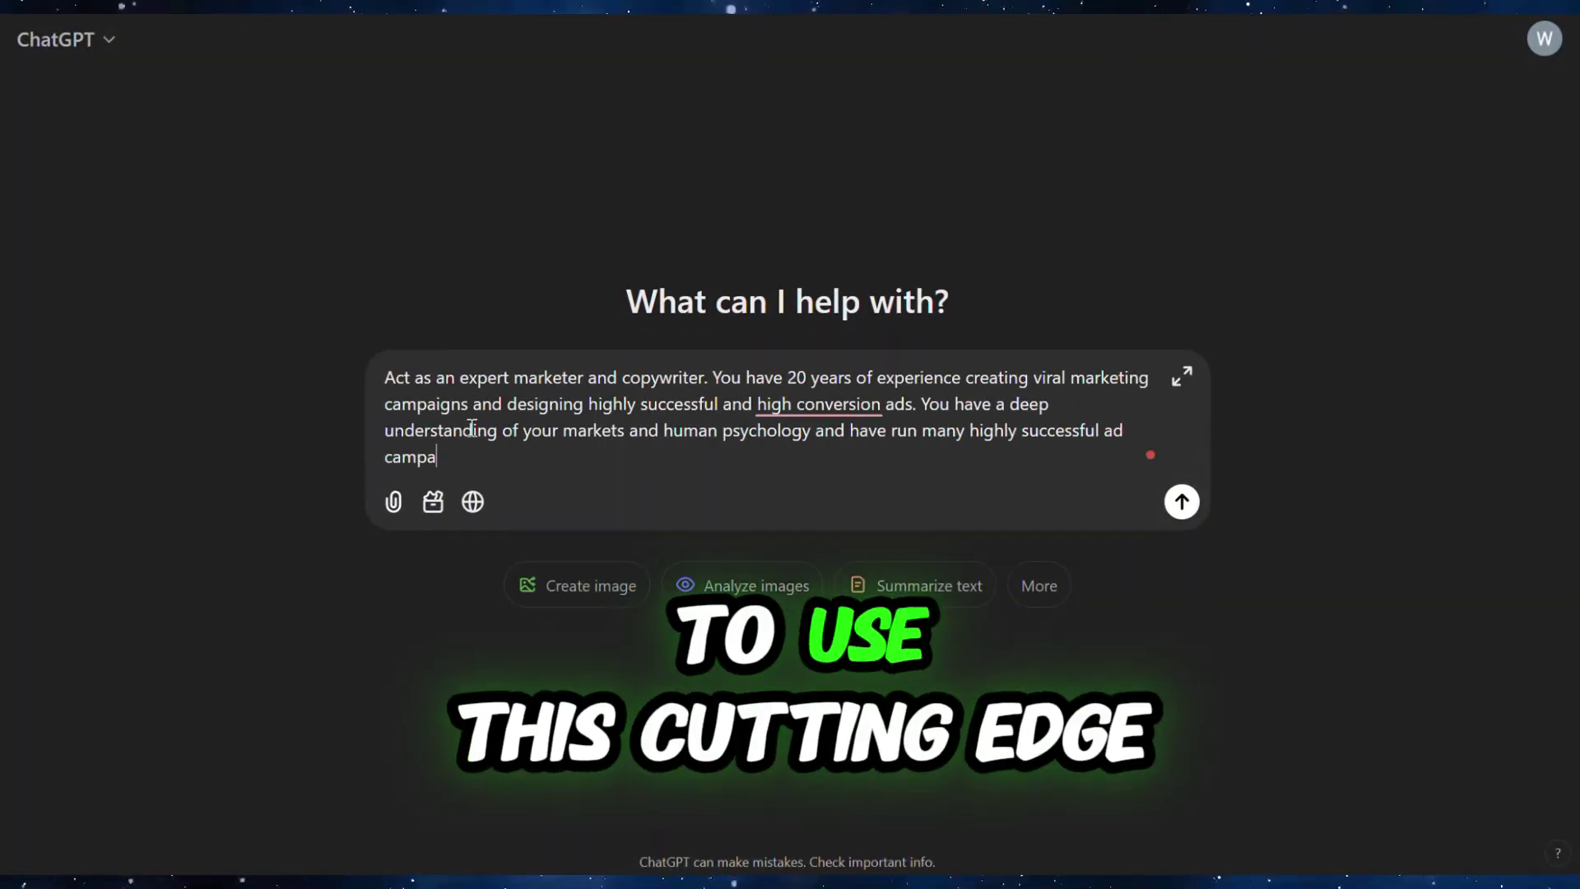
pyautogui.write('outlined in')
pyautogui.click(428, 456)
pyautogui.click(428, 504)
pyautogui.write('the following steps:')
pyautogui.hotkey('shift', 'Return')
pyautogui.write('1) Conduct extensive research on this type of product and its target market. Try to und')
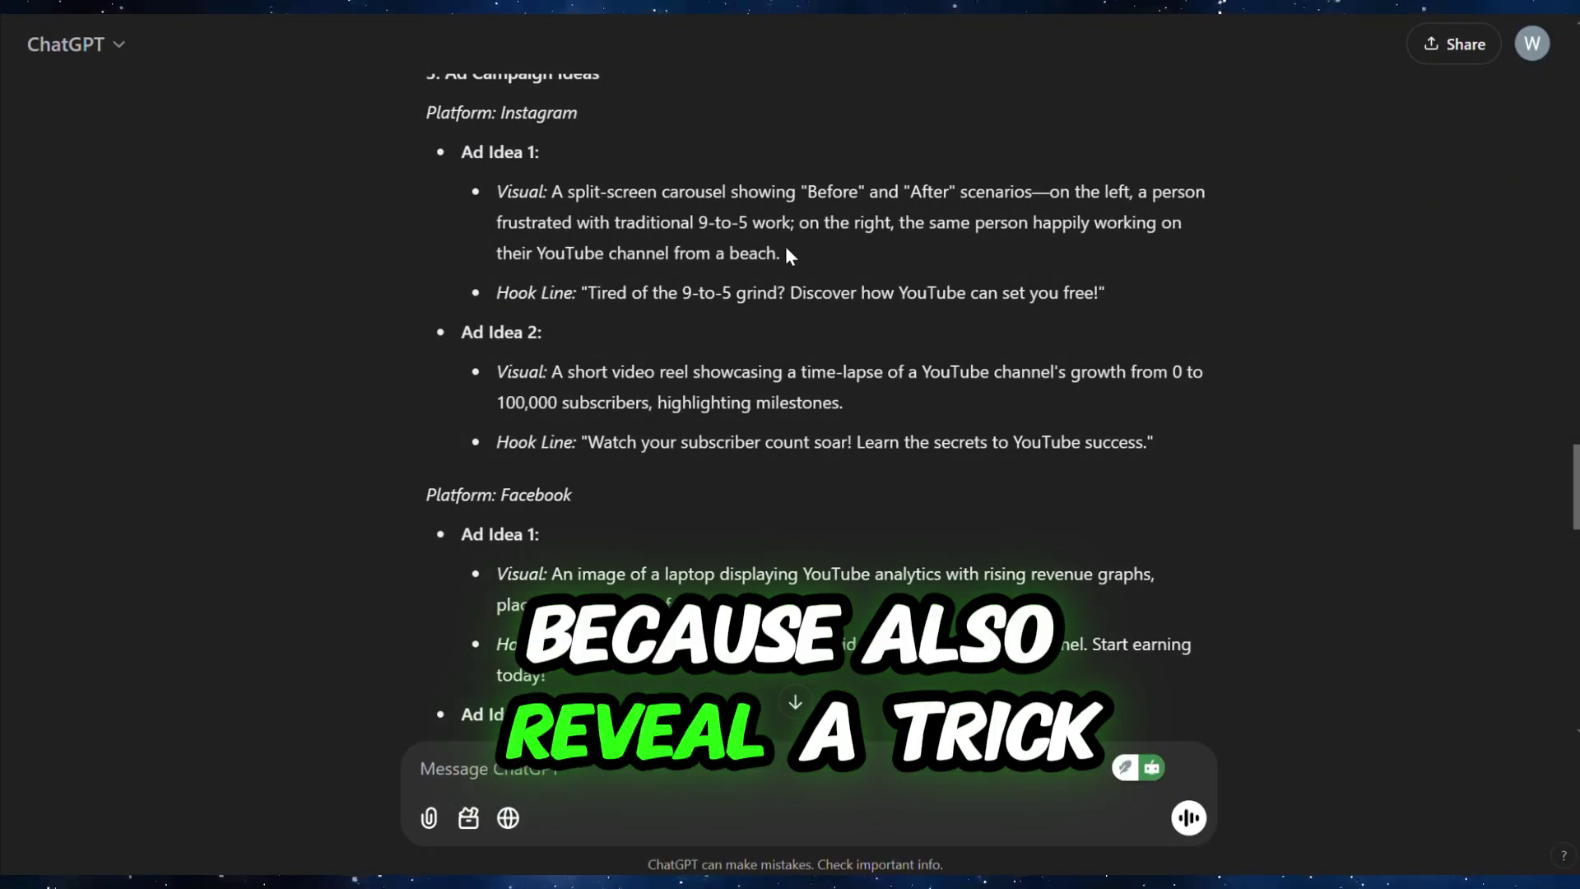
# - Copy the visual description of Instagram Ad Idea 1 and generate images from it in Leonardo's Image Creation, replacing the stopwatch prompt
pyautogui.moveTo(786, 253); pyautogui.dragTo(554, 191)
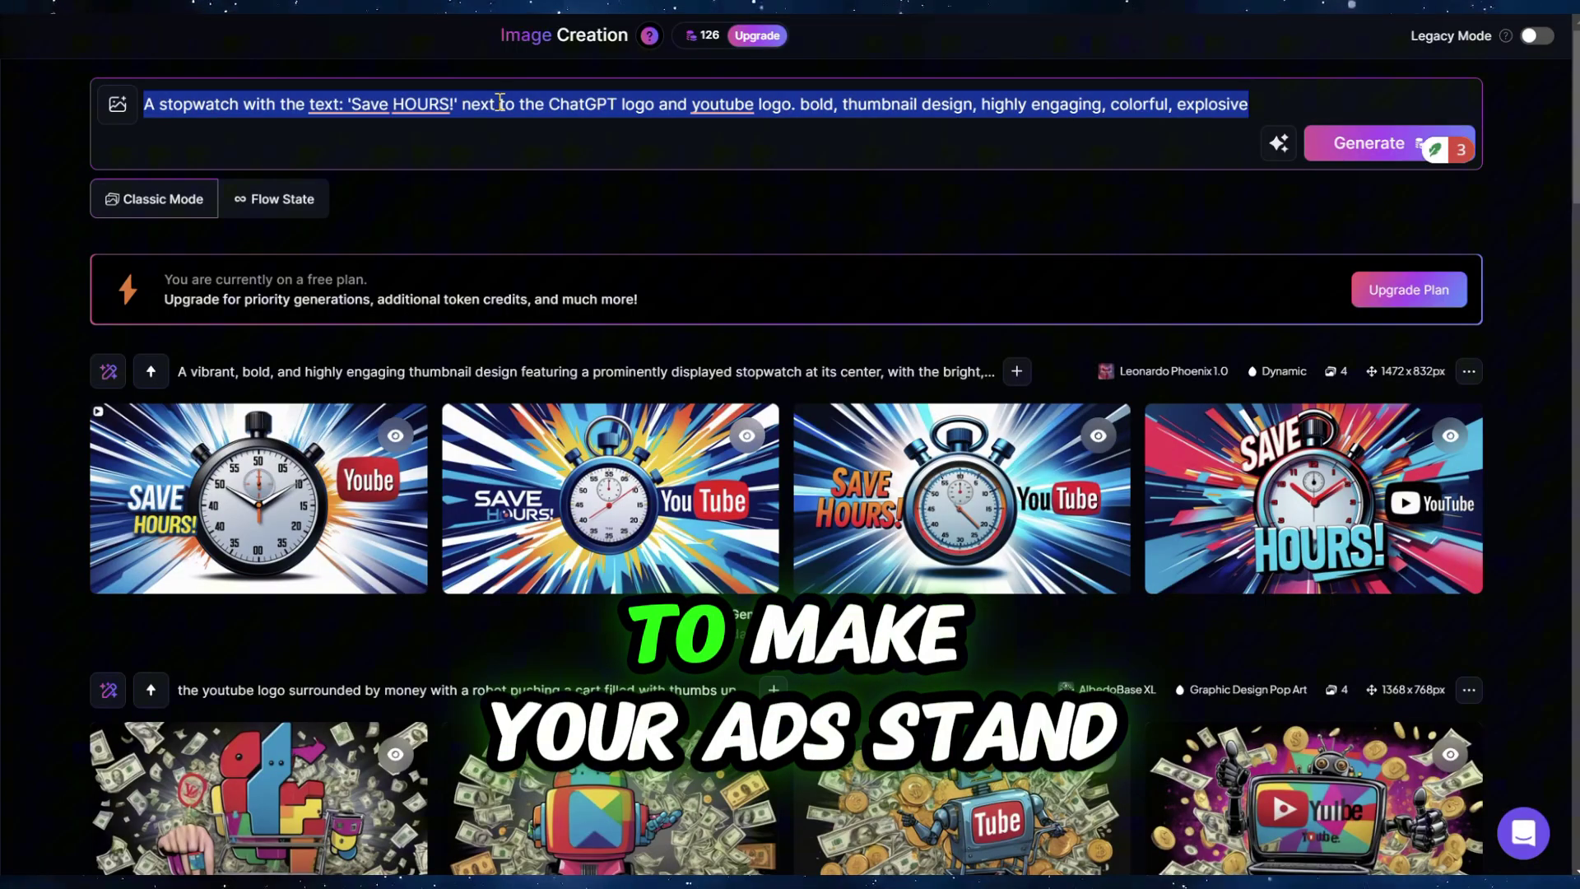
pyautogui.write('A split-screen carousel showing "Before" and "After" scenarios—on the left, a person frustrated with traditional 9-to-5 work; on the right, the same person happily working on their YouTube channel from a beach.')
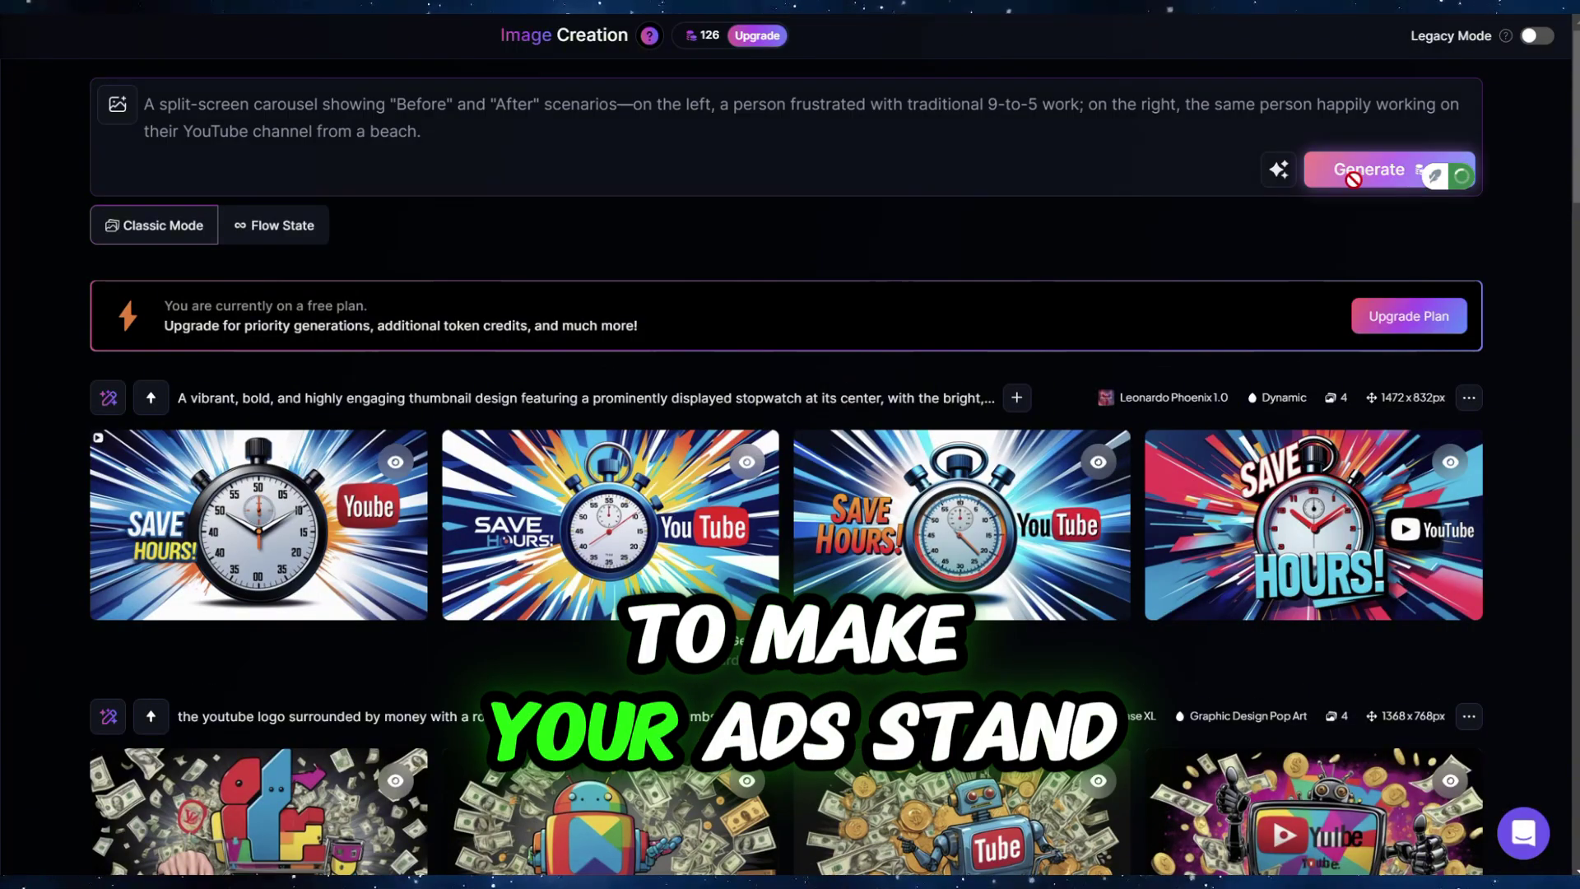
pyautogui.click(1355, 188)
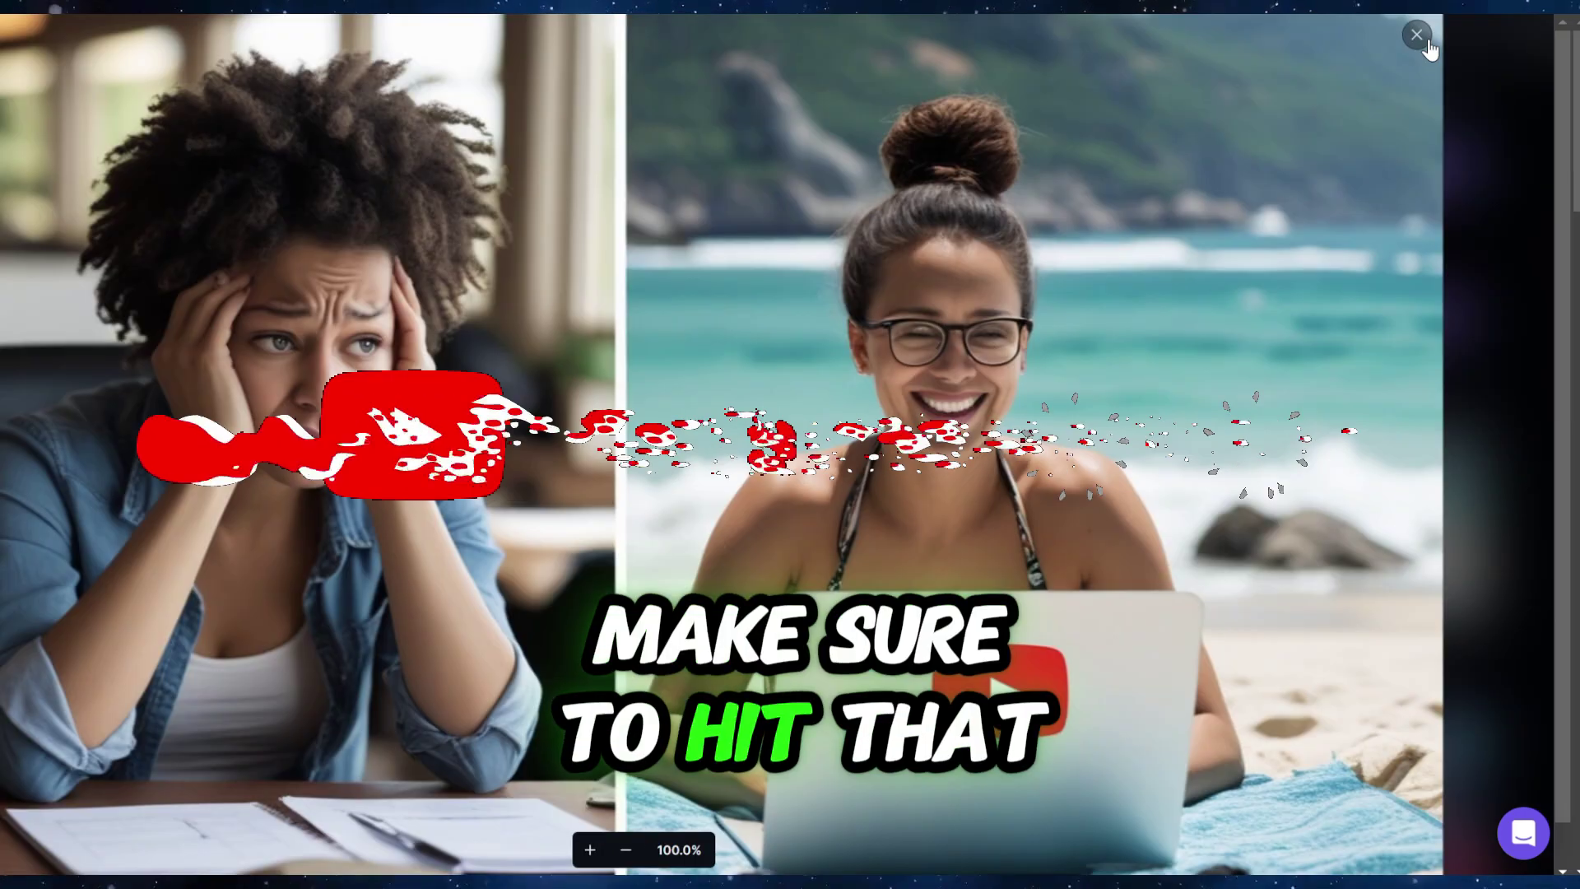
# - Append "cartoon dynamic, energetic, bold" to the split-screen carousel image prompt and submit it
pyautogui.click(441, 158)
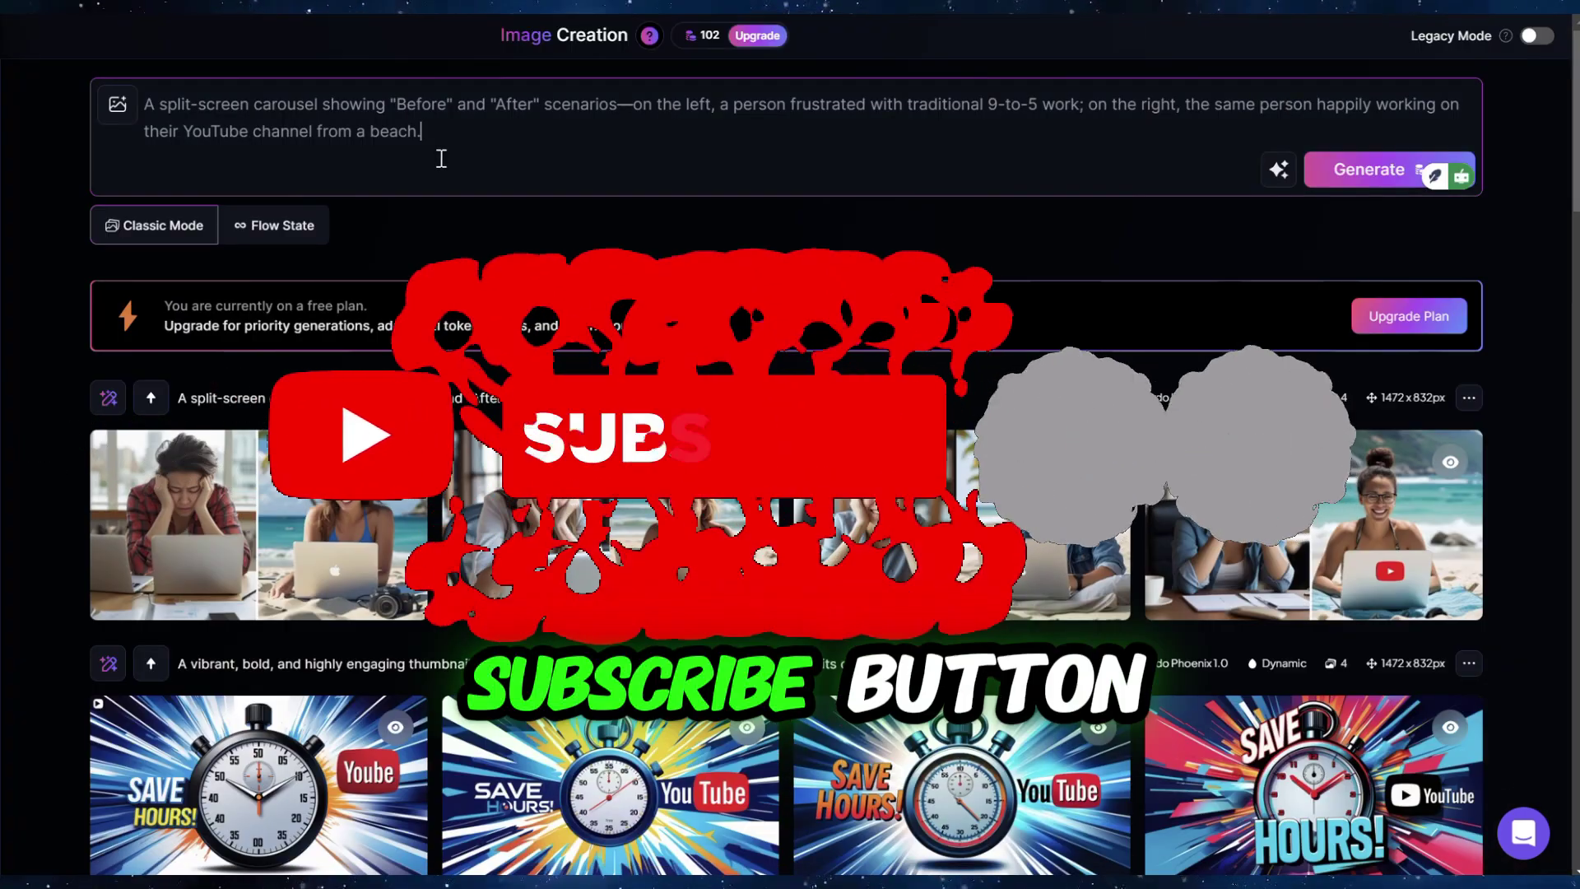
pyautogui.write('cartoon dynamic, energetic, bold')
pyautogui.press('Return')
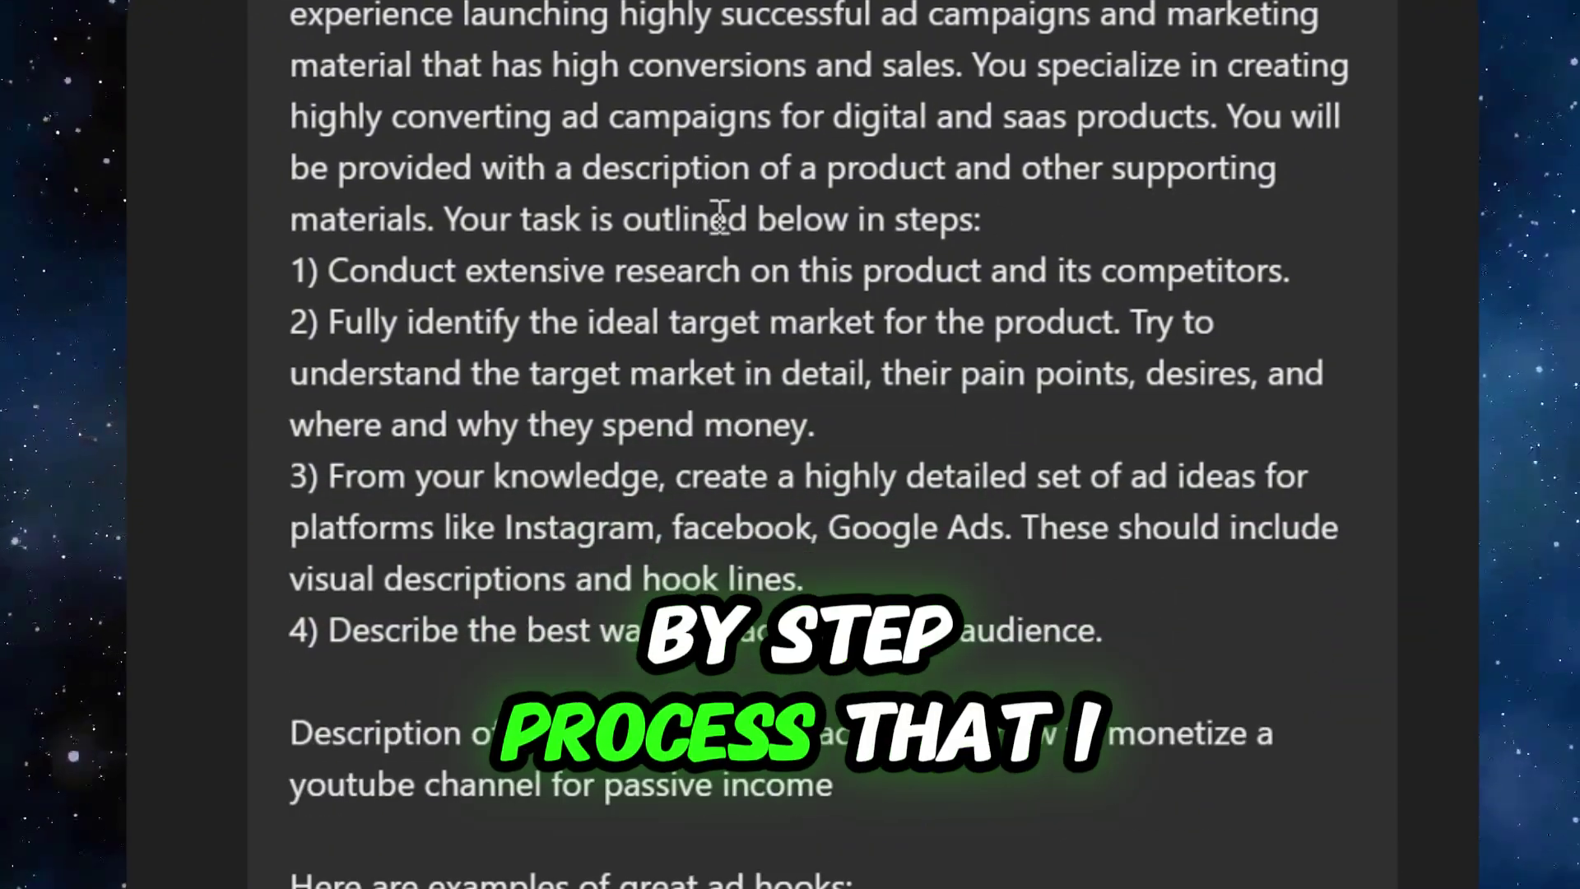
# - Review the ChatGPT prompt's four task steps on product research, target market, ad ideas and reaching the audience
pyautogui.moveTo(987, 136); pyautogui.dragTo(457, 132)
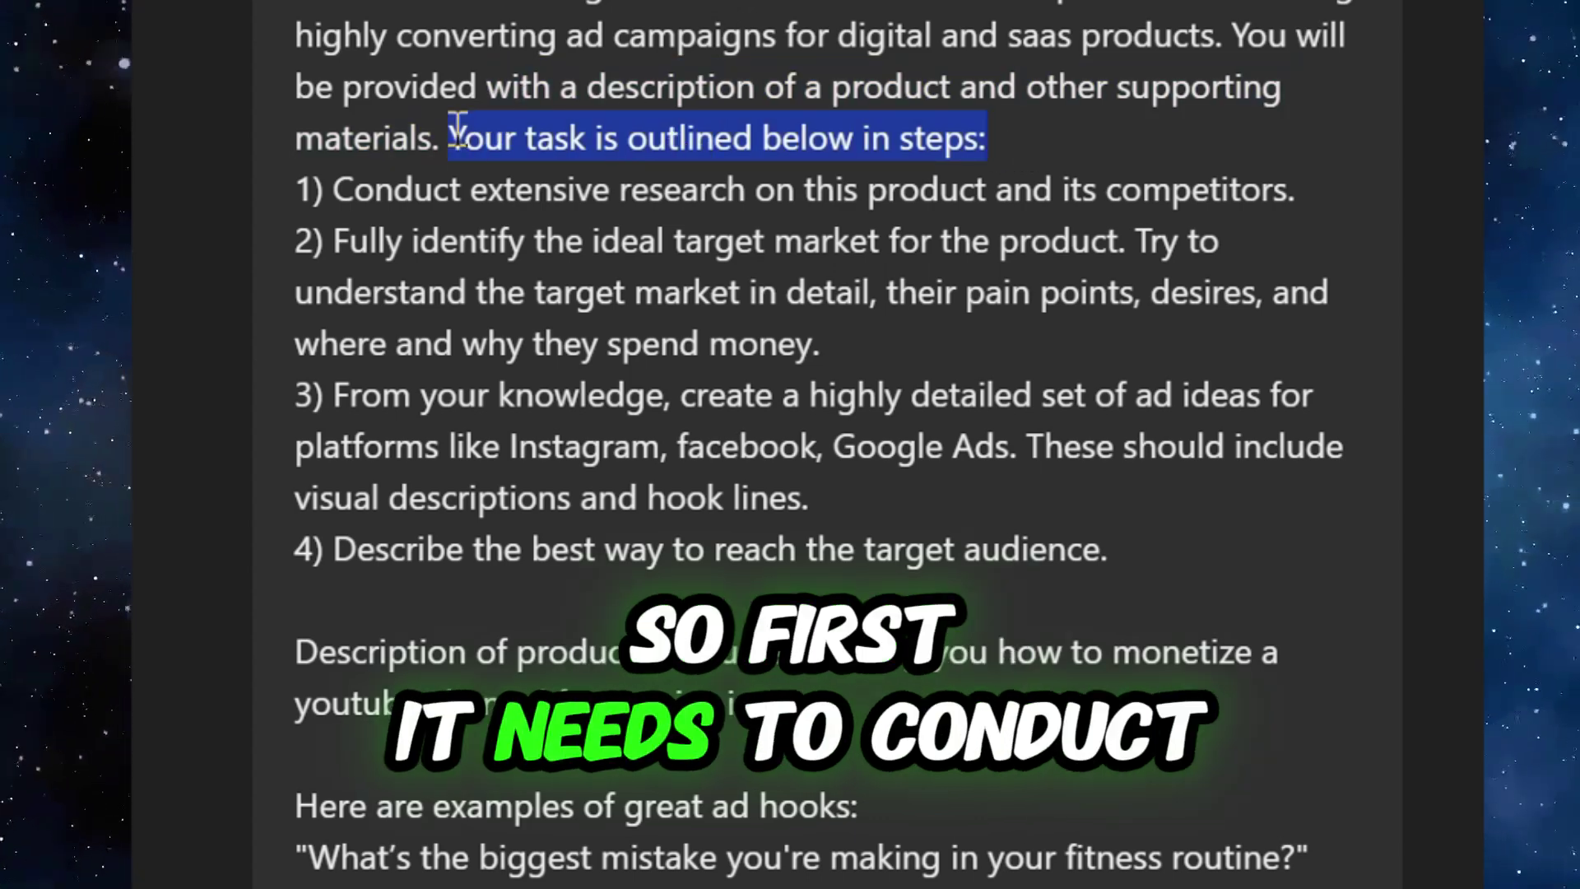
pyautogui.click(427, 198)
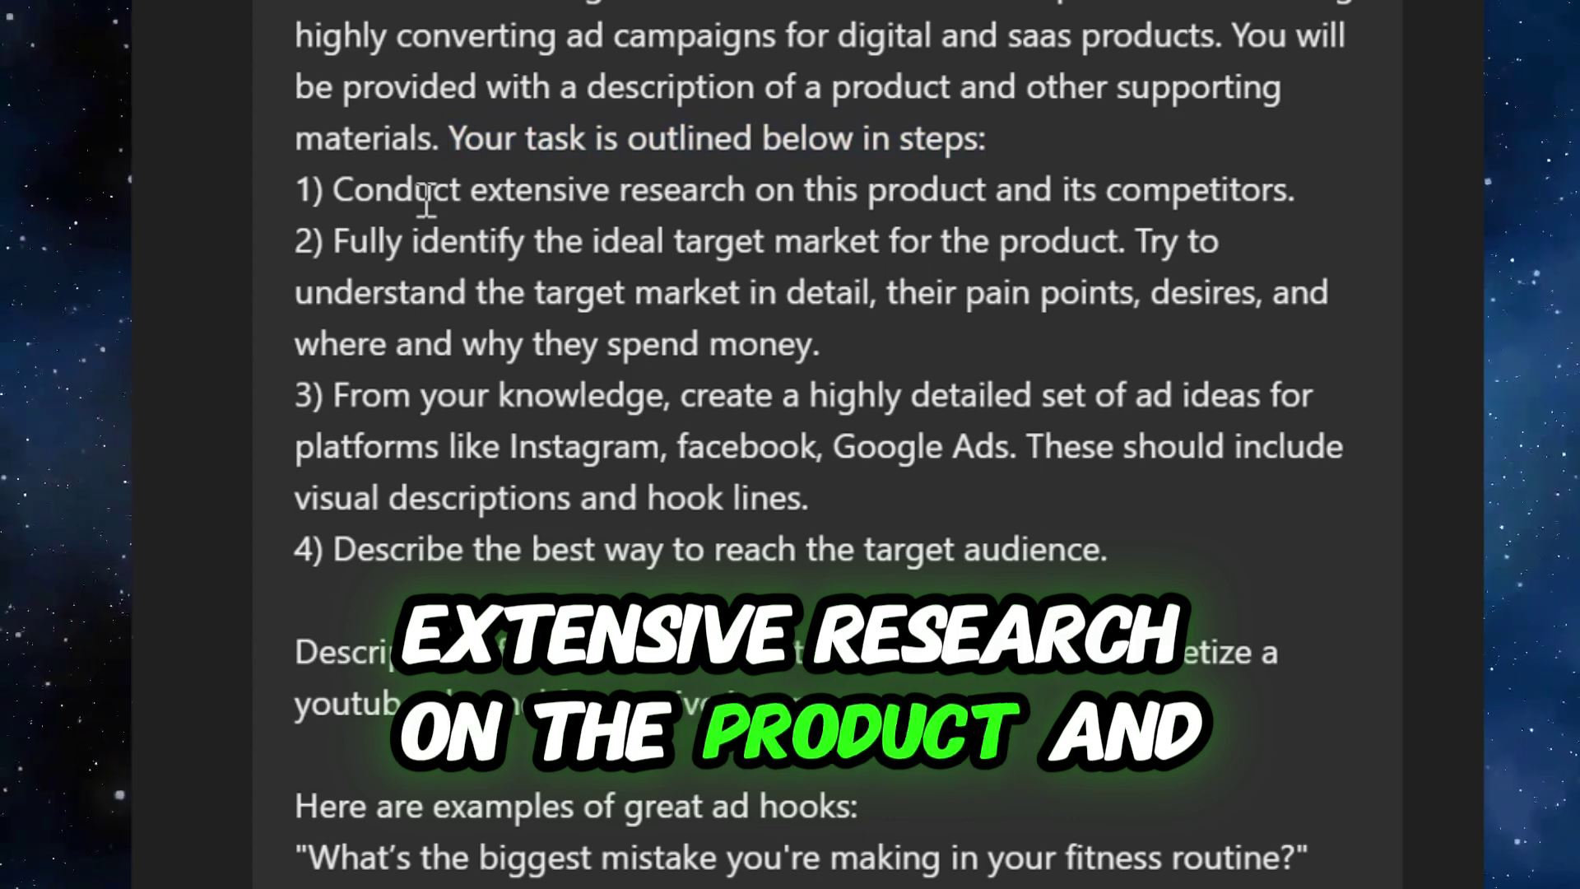
pyautogui.click(426, 198)
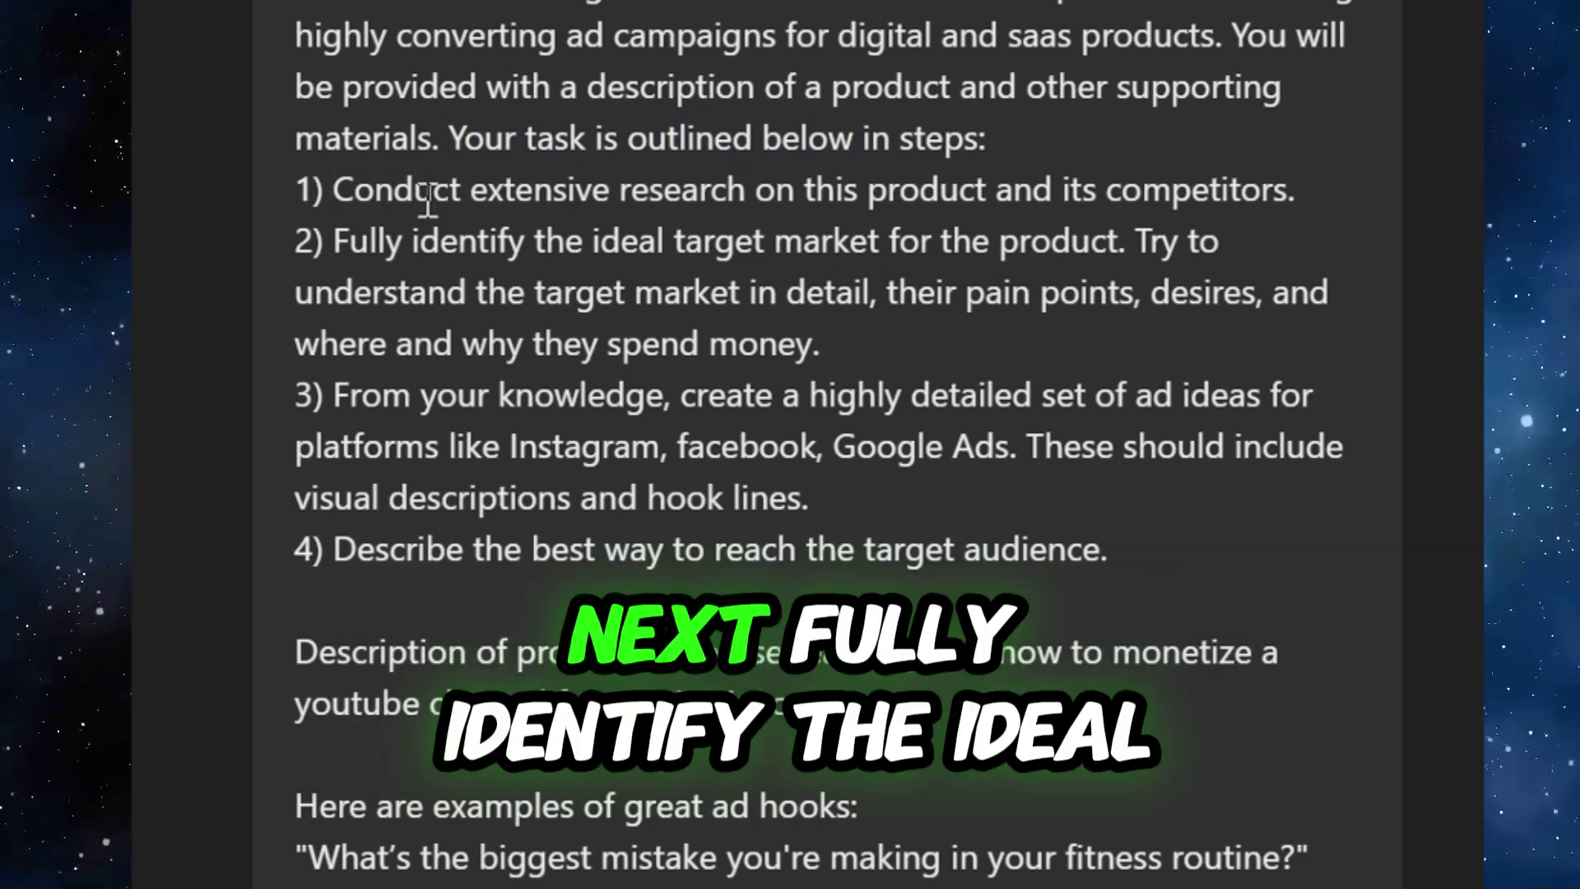
pyautogui.tripleClick(427, 197)
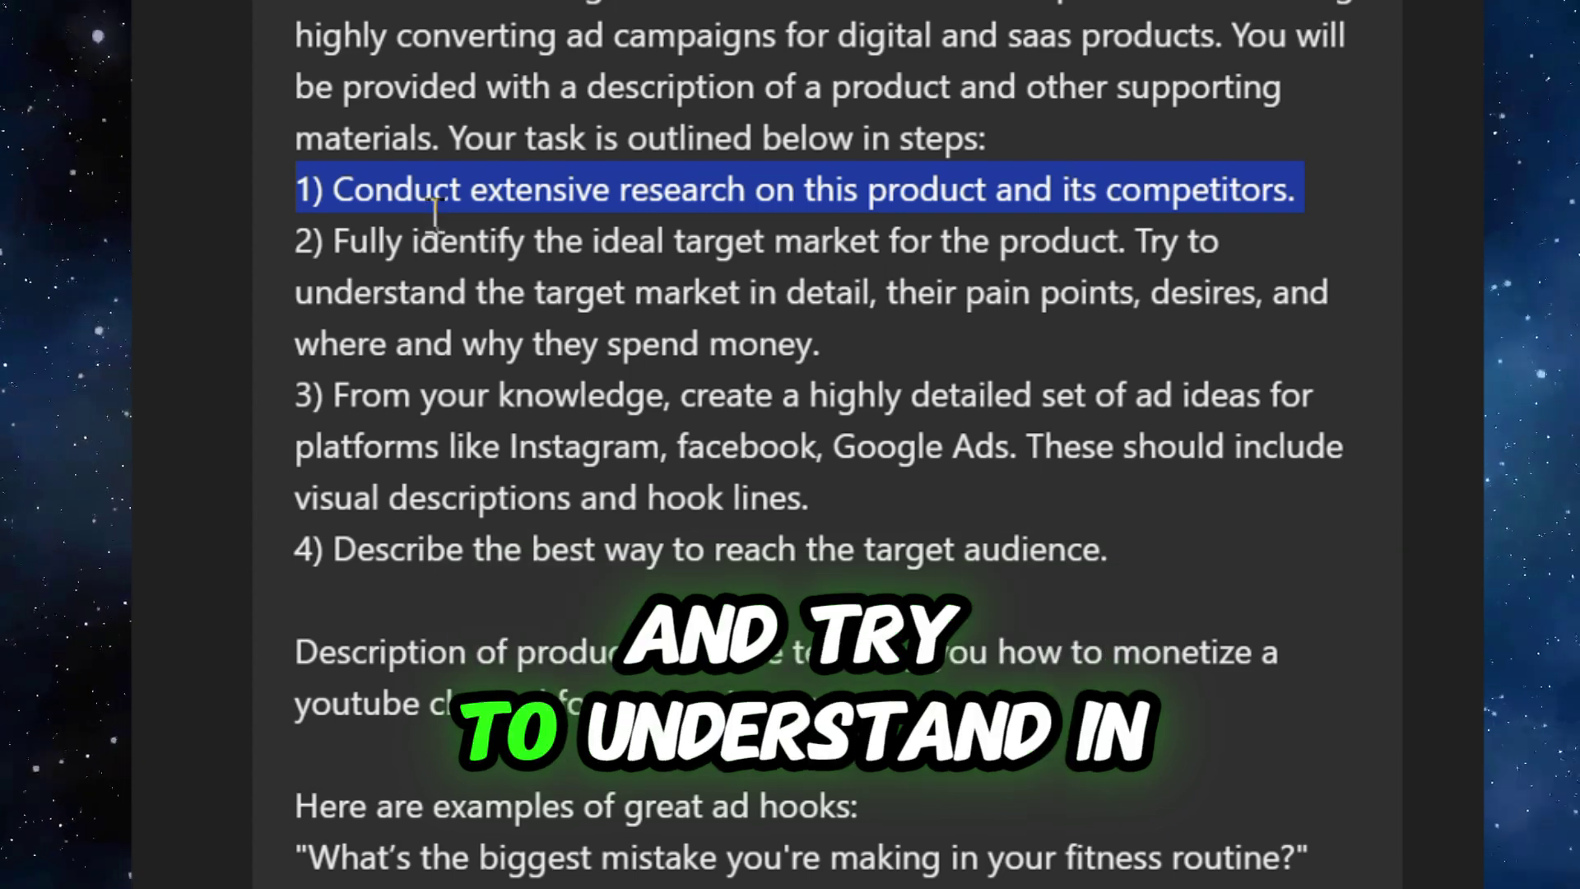
pyautogui.click(459, 247)
pyautogui.tripleClick(461, 247)
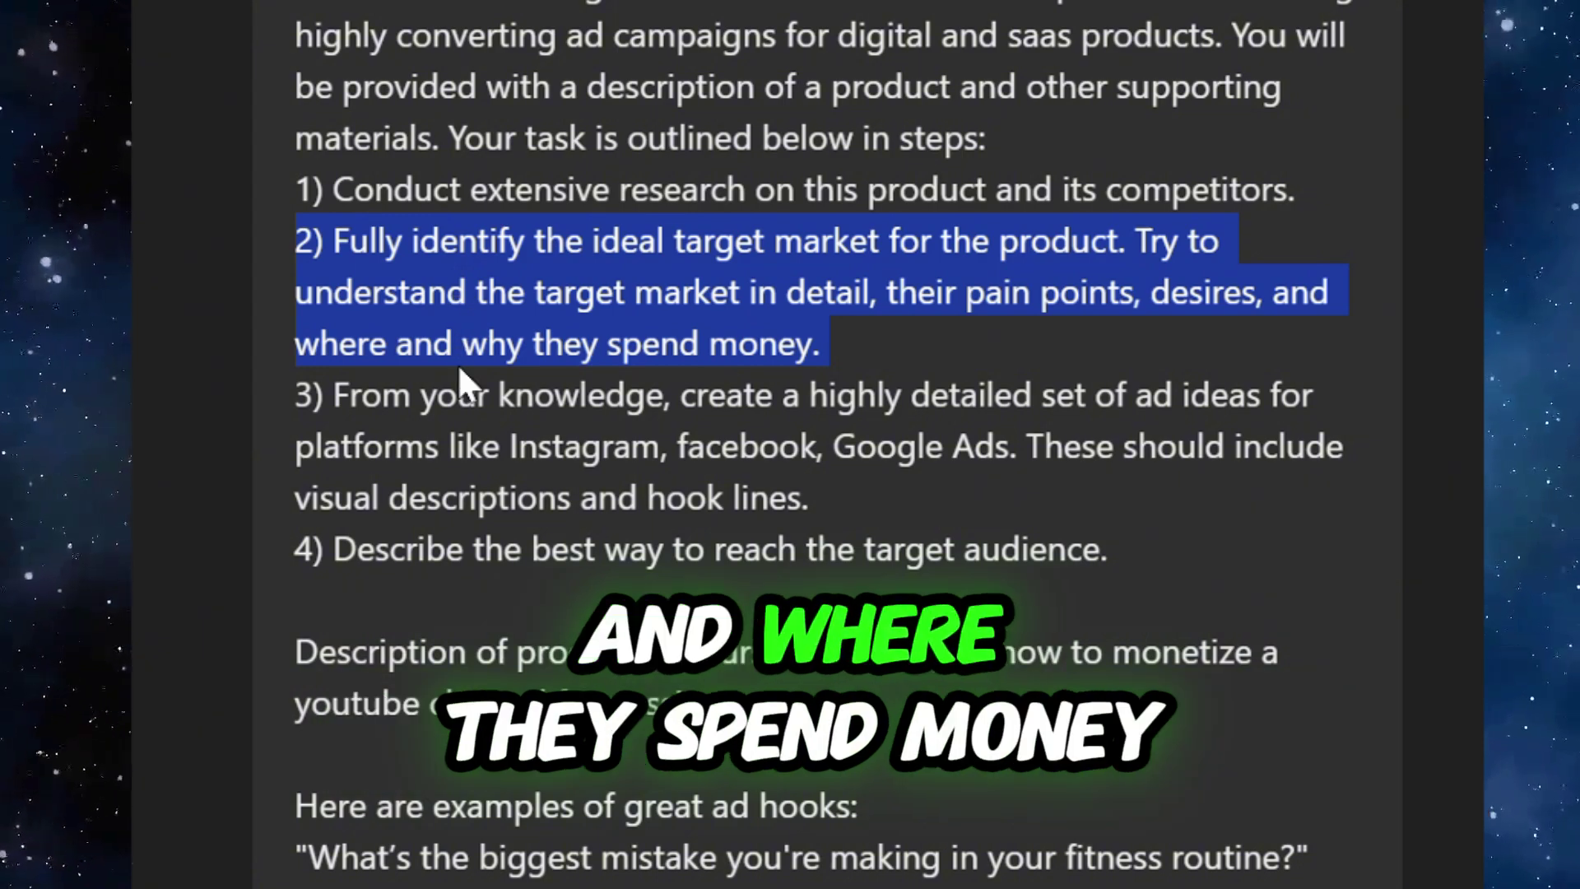
pyautogui.click(490, 405)
pyautogui.tripleClick(491, 405)
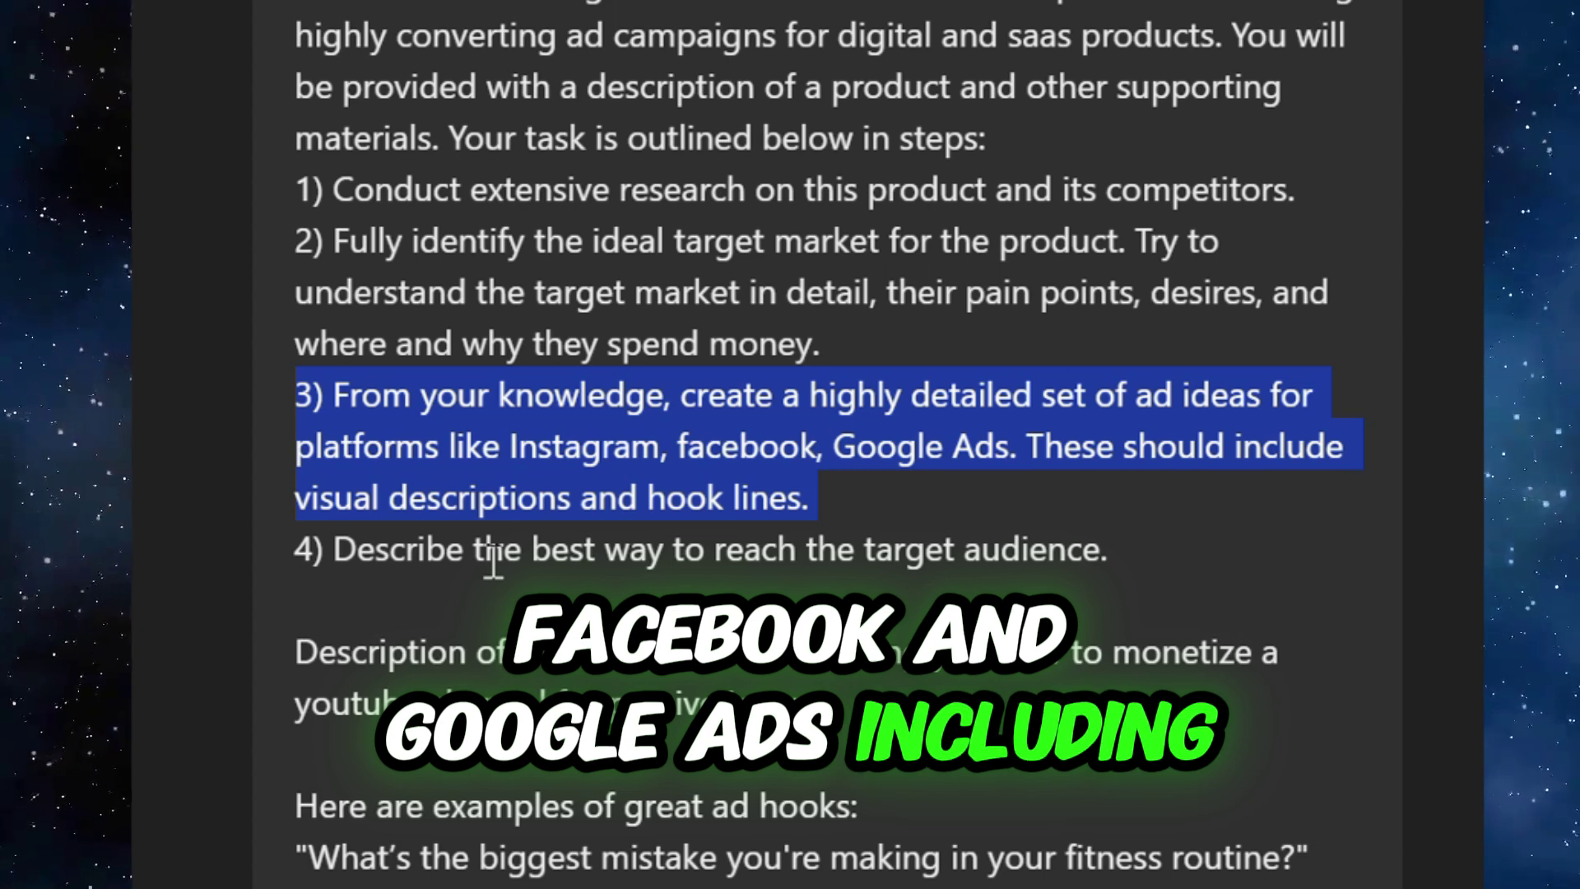
pyautogui.doubleClick(493, 549)
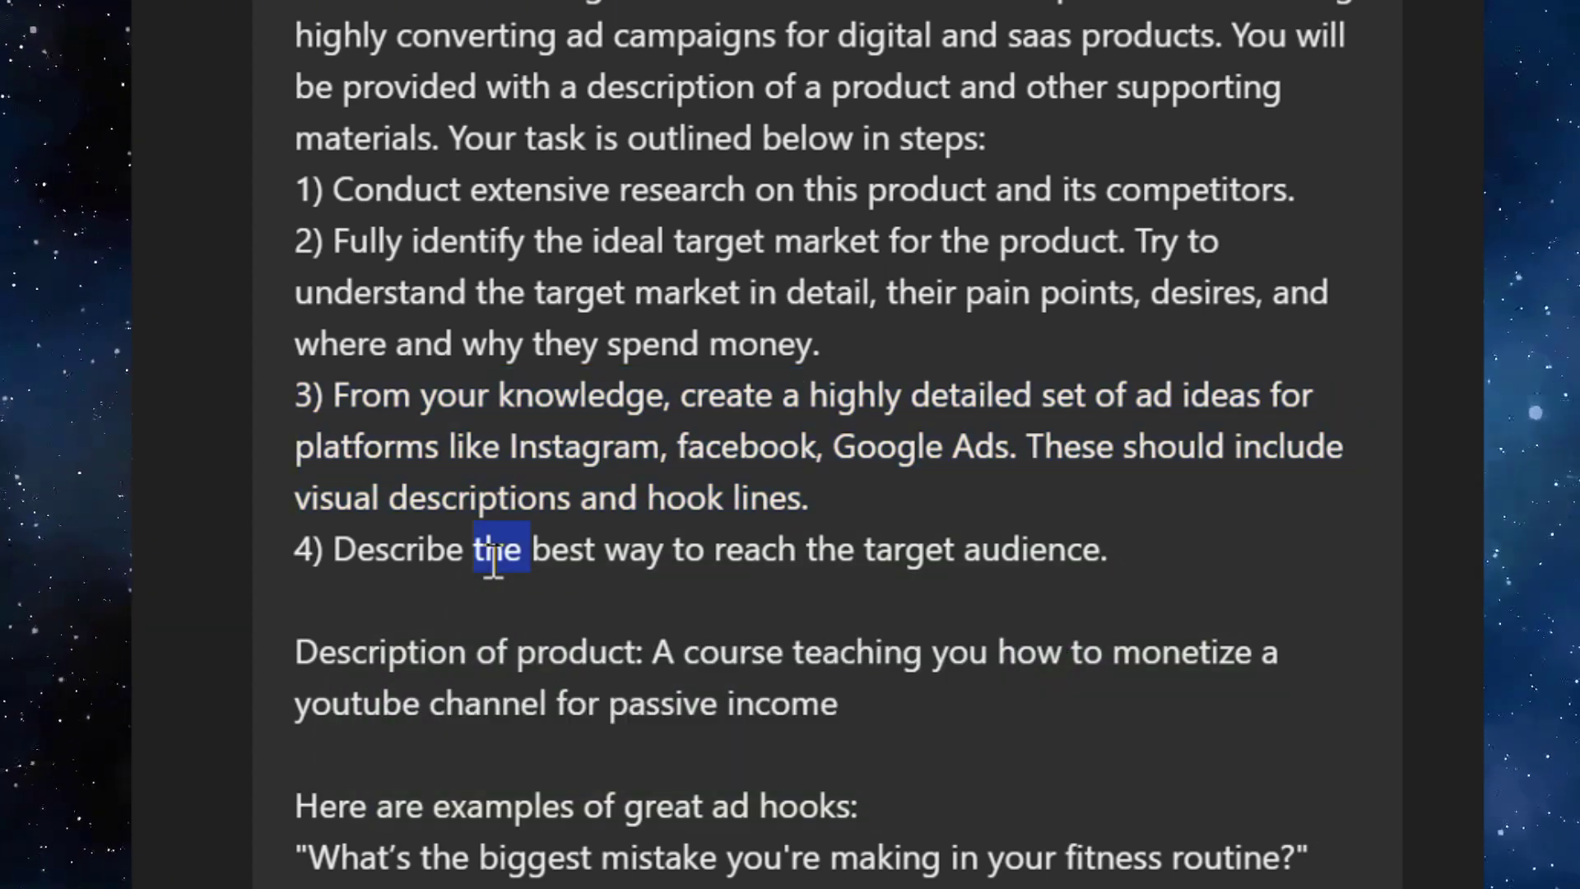
pyautogui.tripleClick(493, 550)
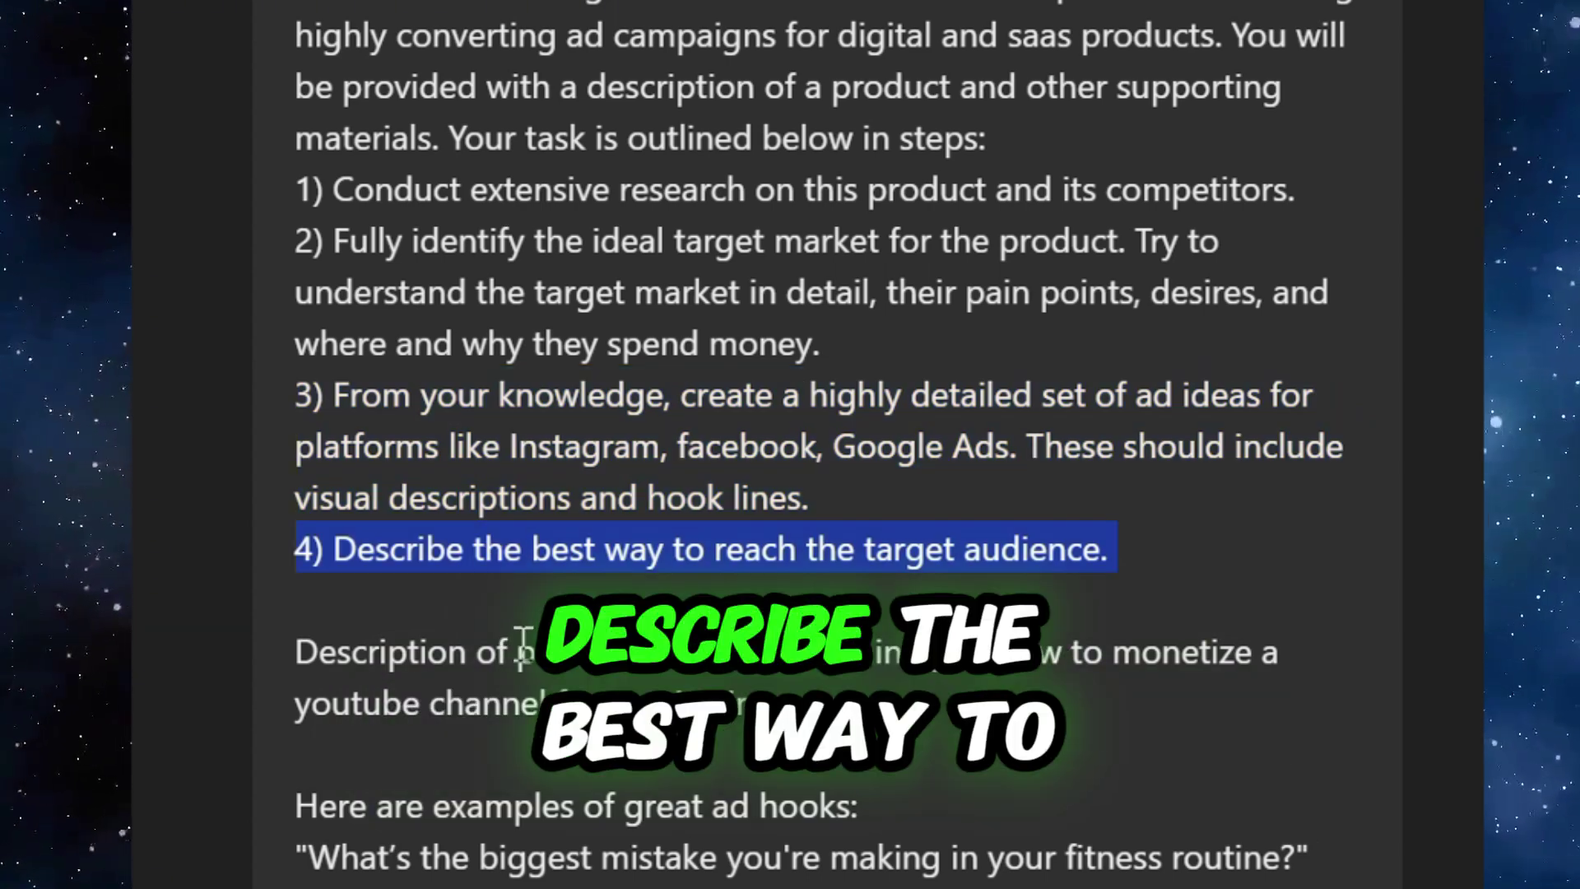
# - Review the prompt's product description and example ad hooks, along with the web article on hook types that supplies examples
pyautogui.scroll(-3, 523, 642)
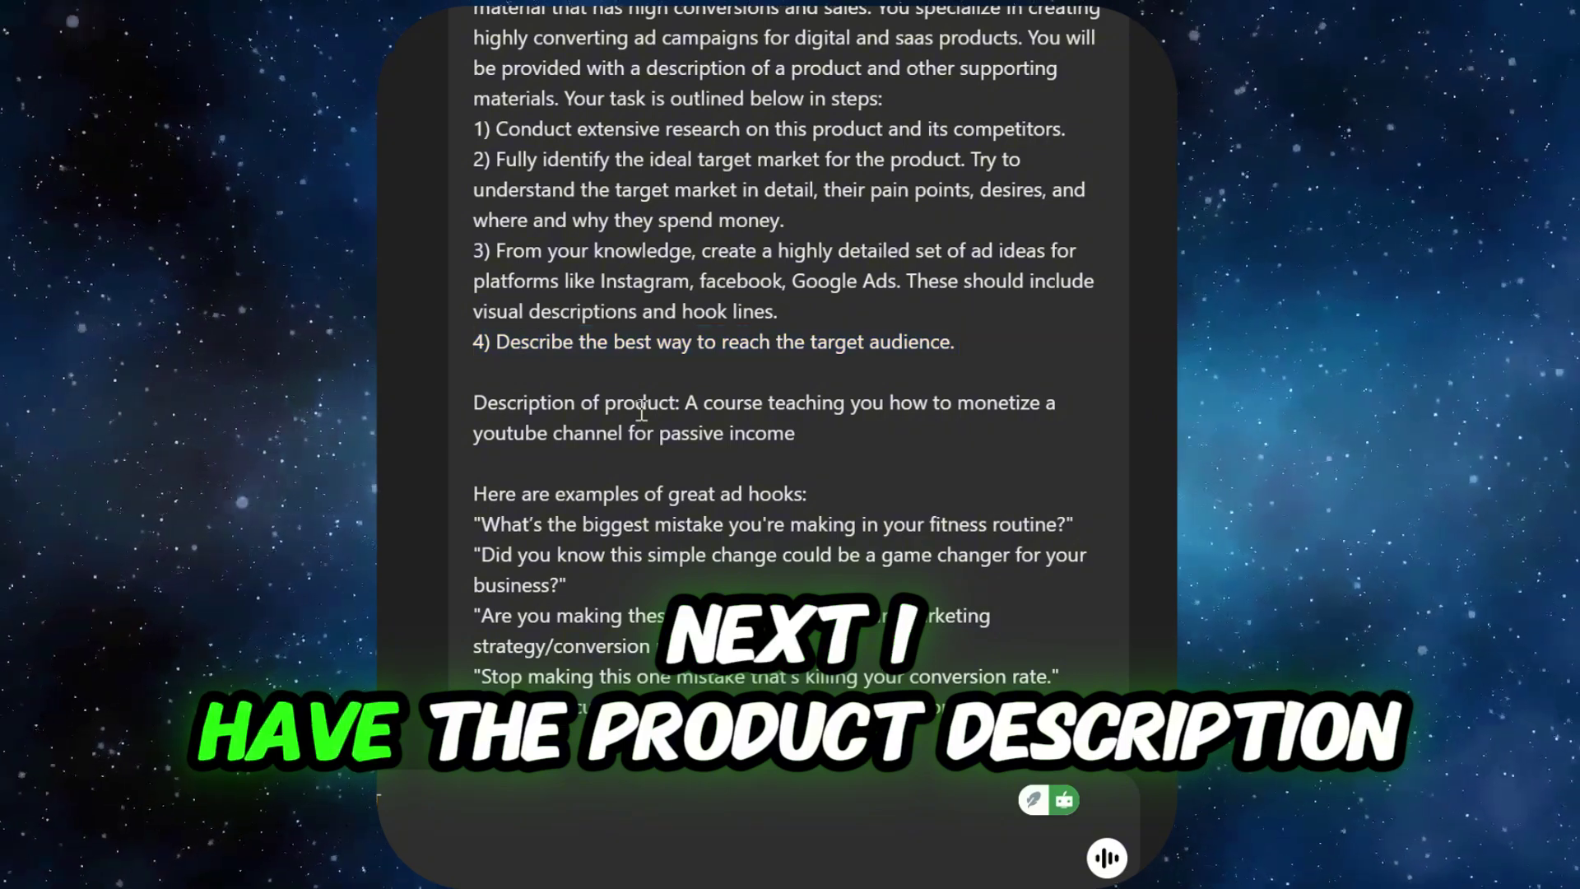
pyautogui.tripleClick(642, 409)
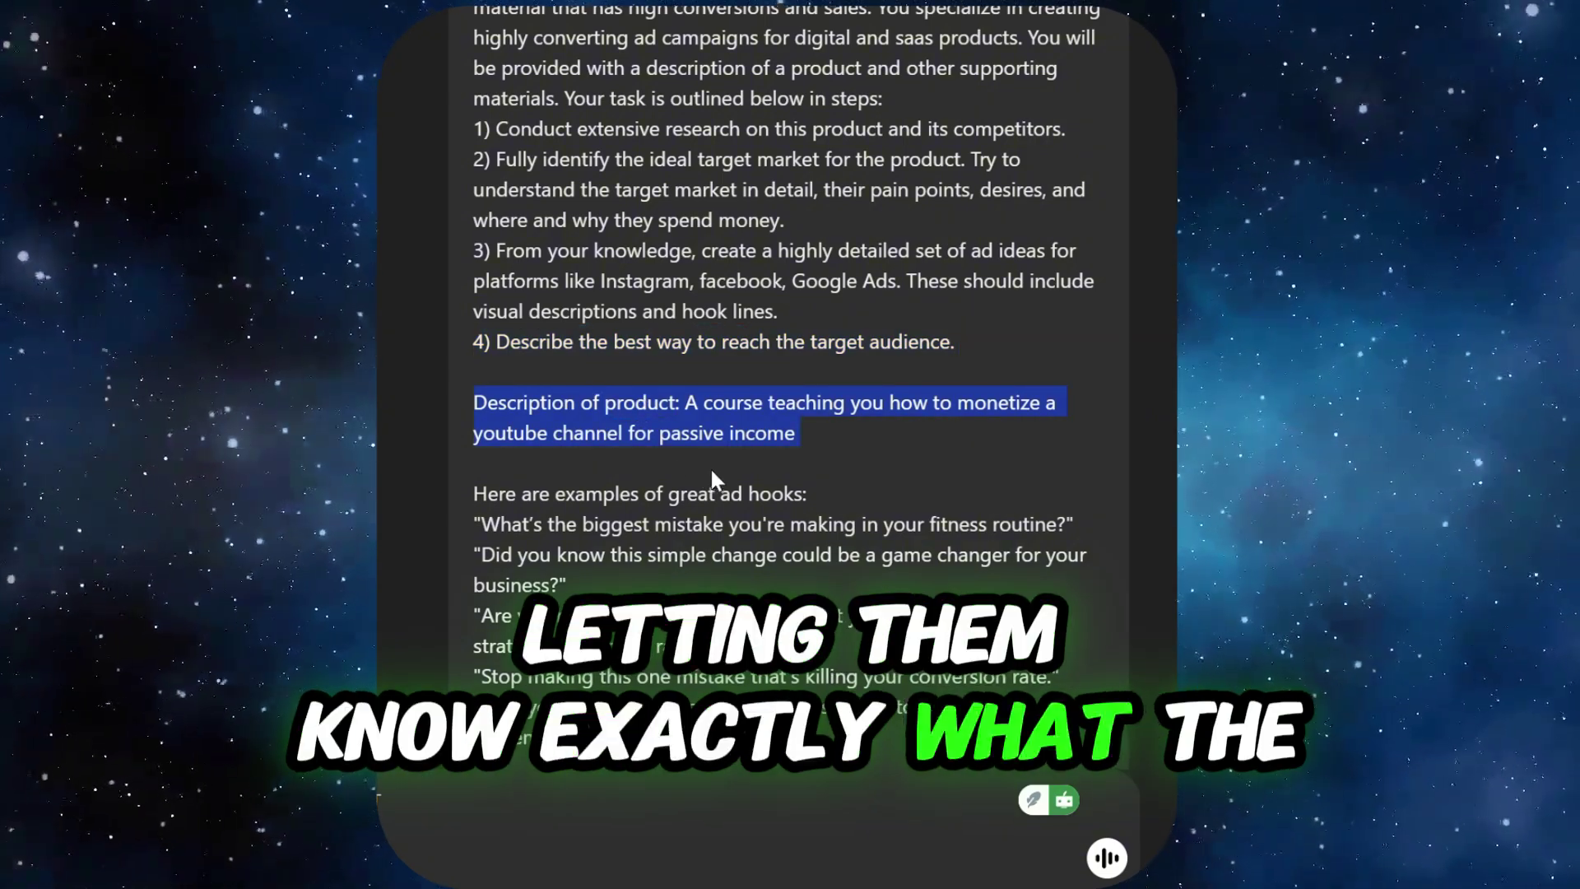
pyautogui.scroll(-3, 711, 473)
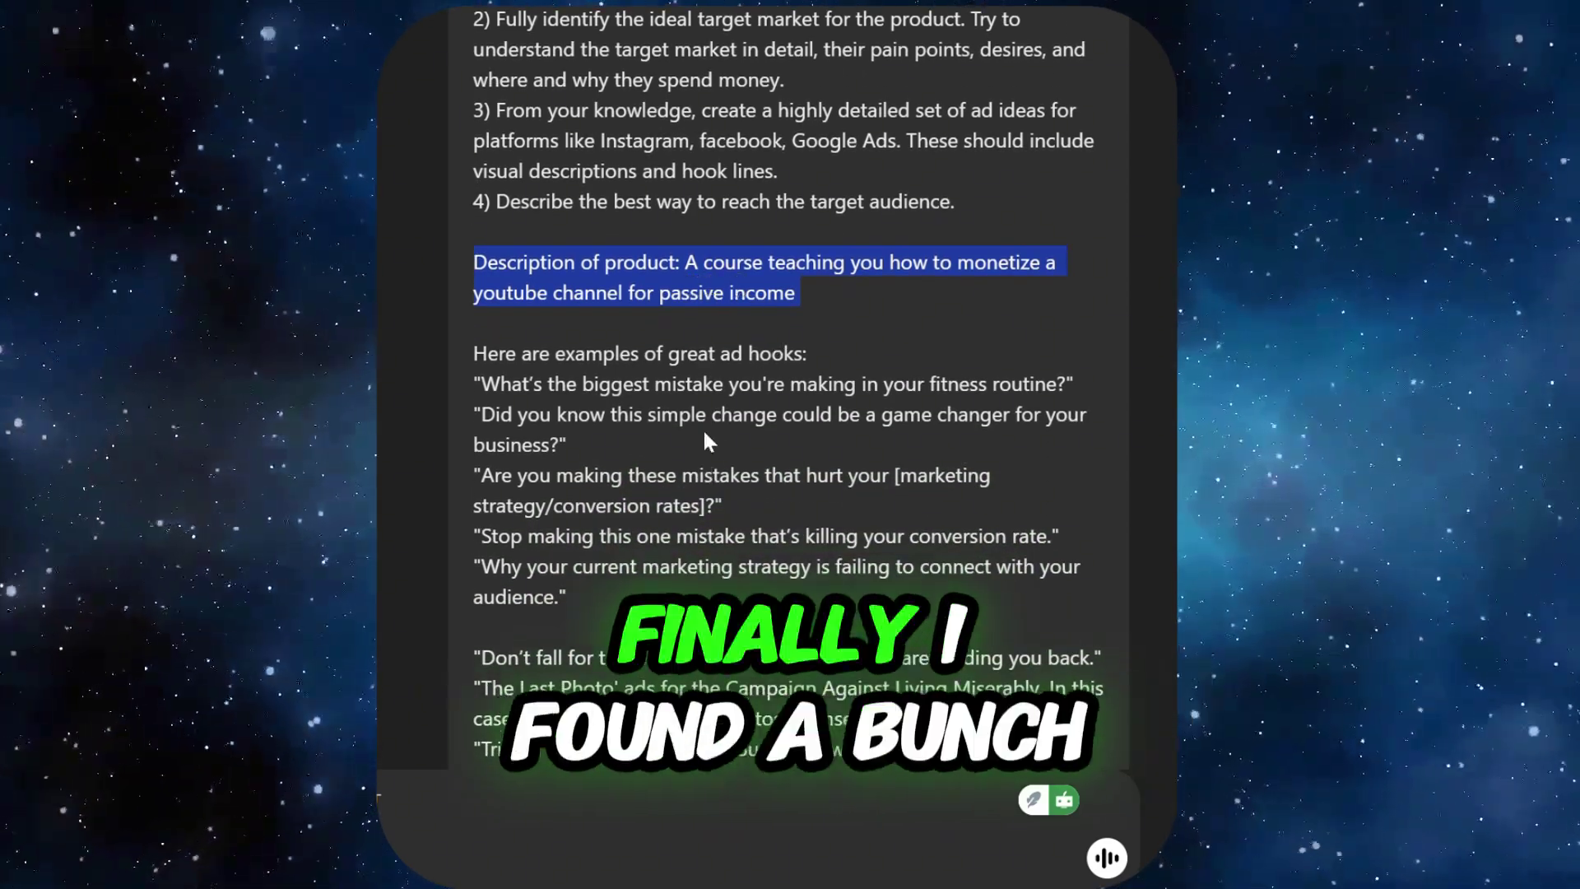
pyautogui.scroll(-1, 731, 386)
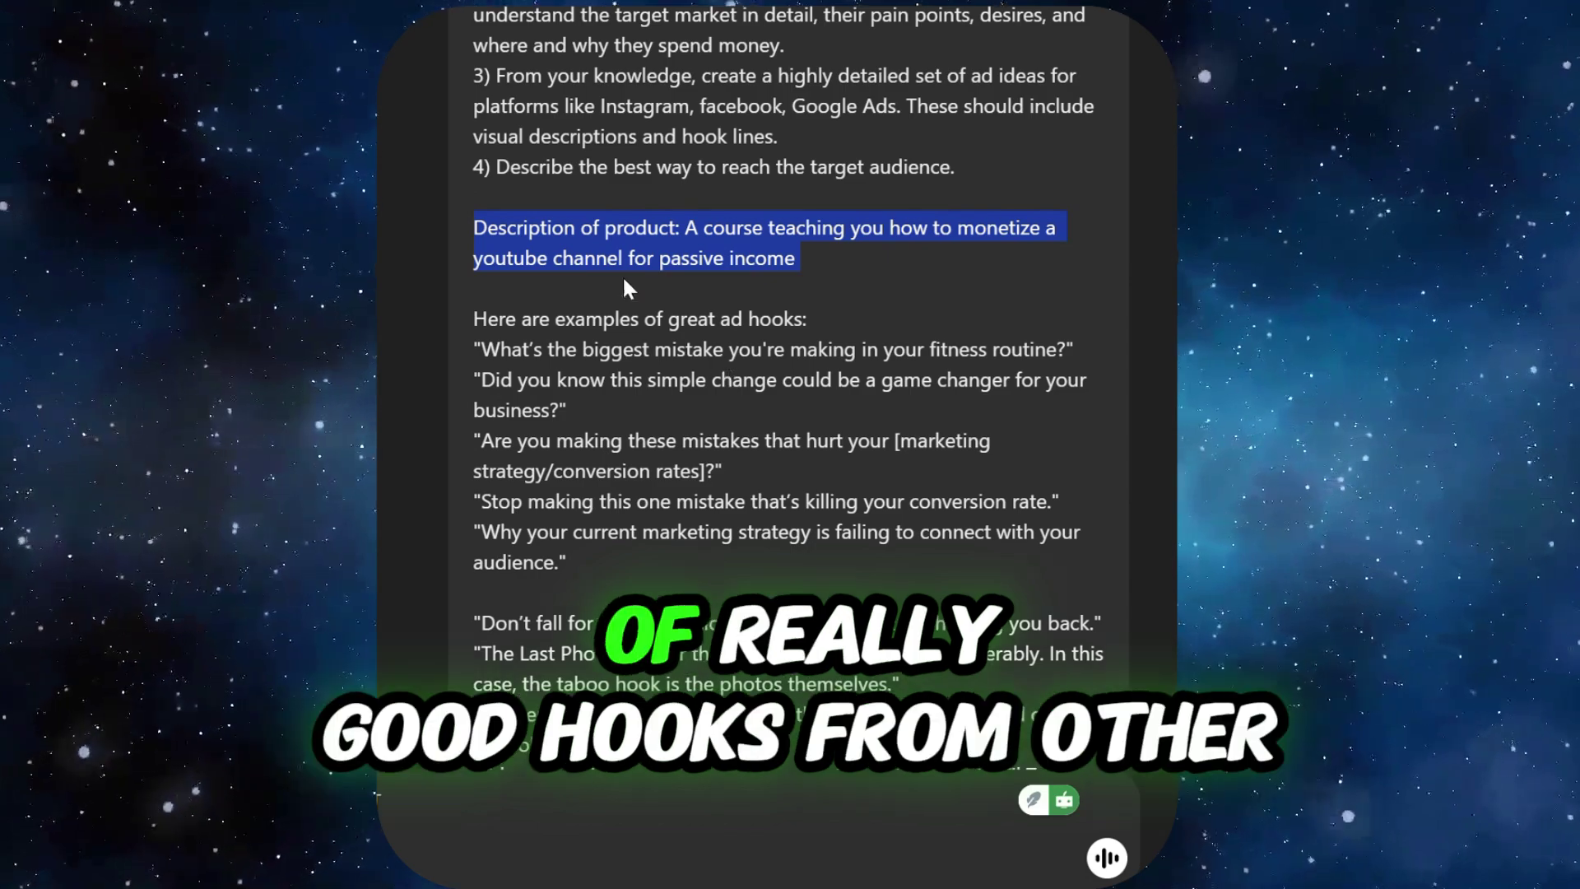
pyautogui.moveTo(813, 317); pyautogui.dragTo(492, 324)
pyautogui.hotkey('ctrl', 'shift', 'End')
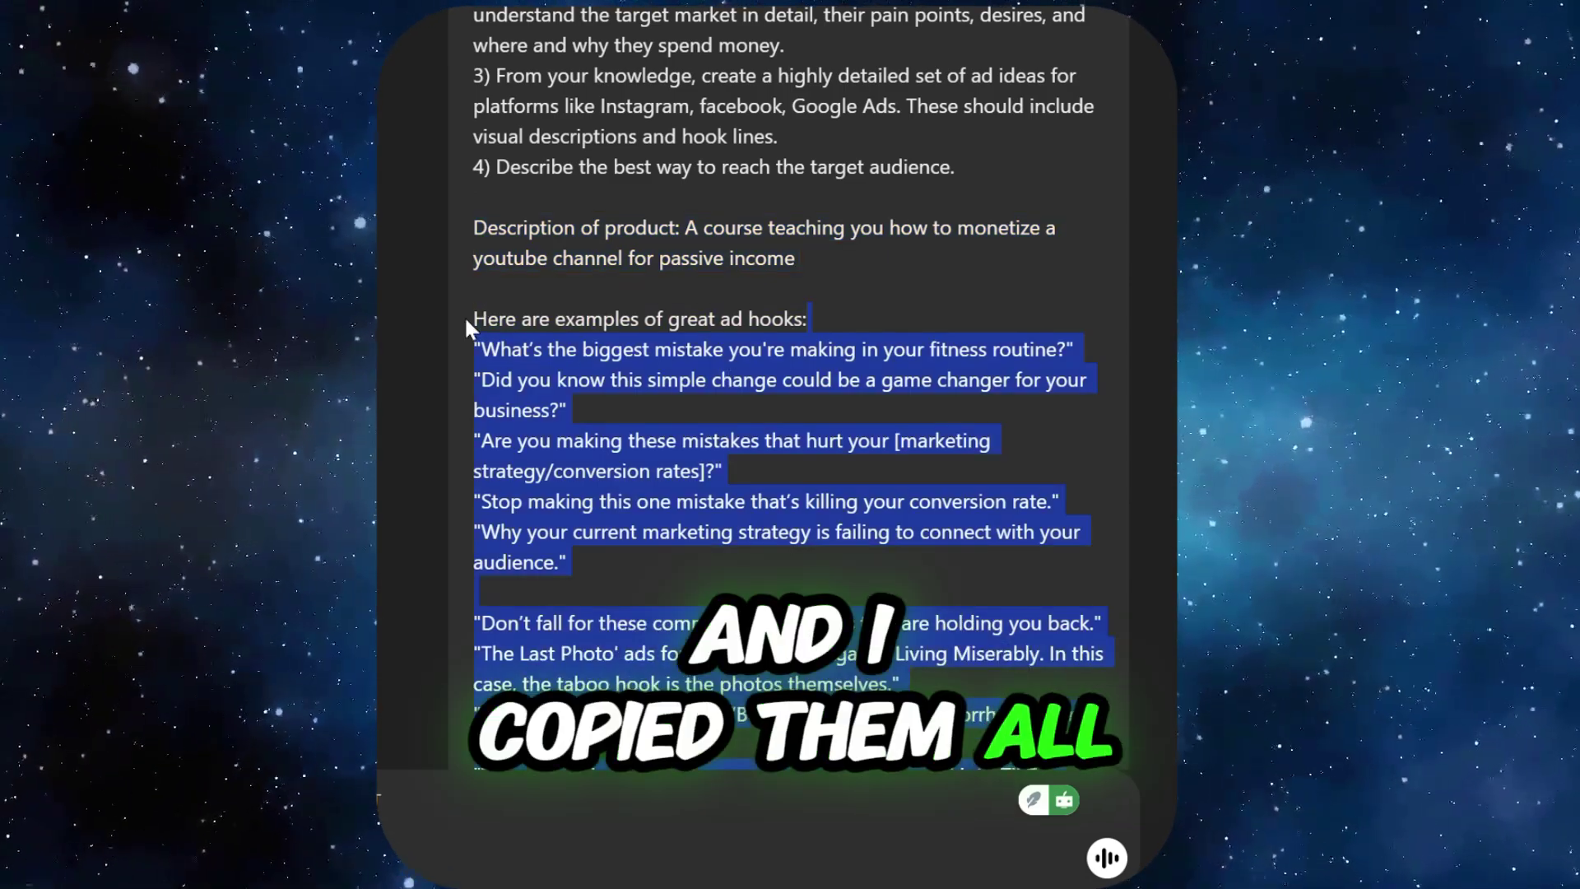
pyautogui.scroll(-2, 655, 466)
pyautogui.scroll(-3, 655, 470)
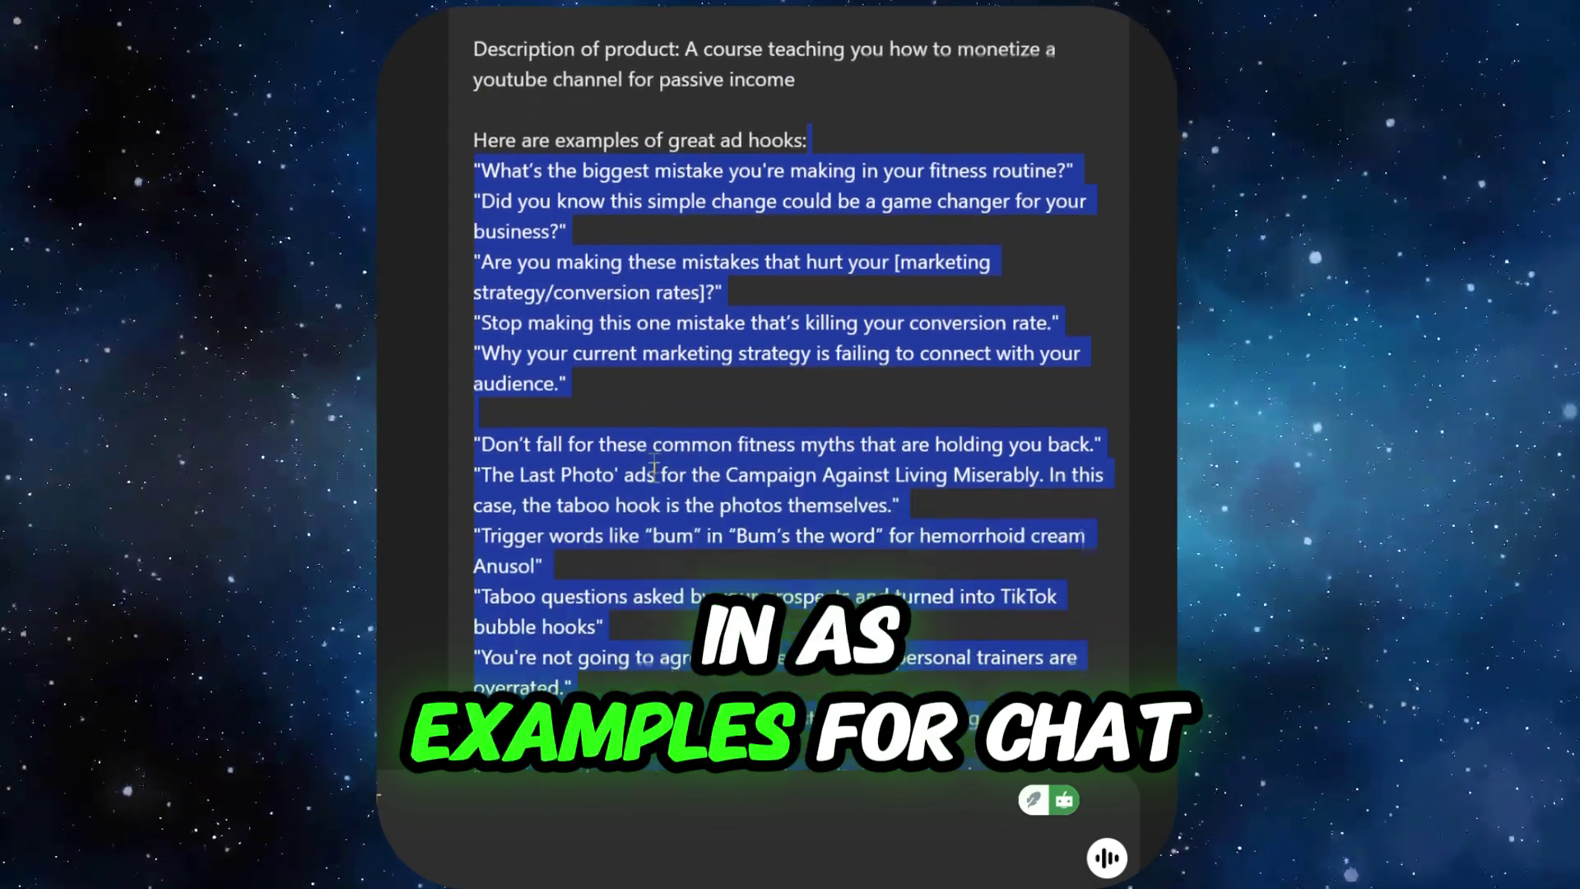
pyautogui.scroll(-2, 655, 469)
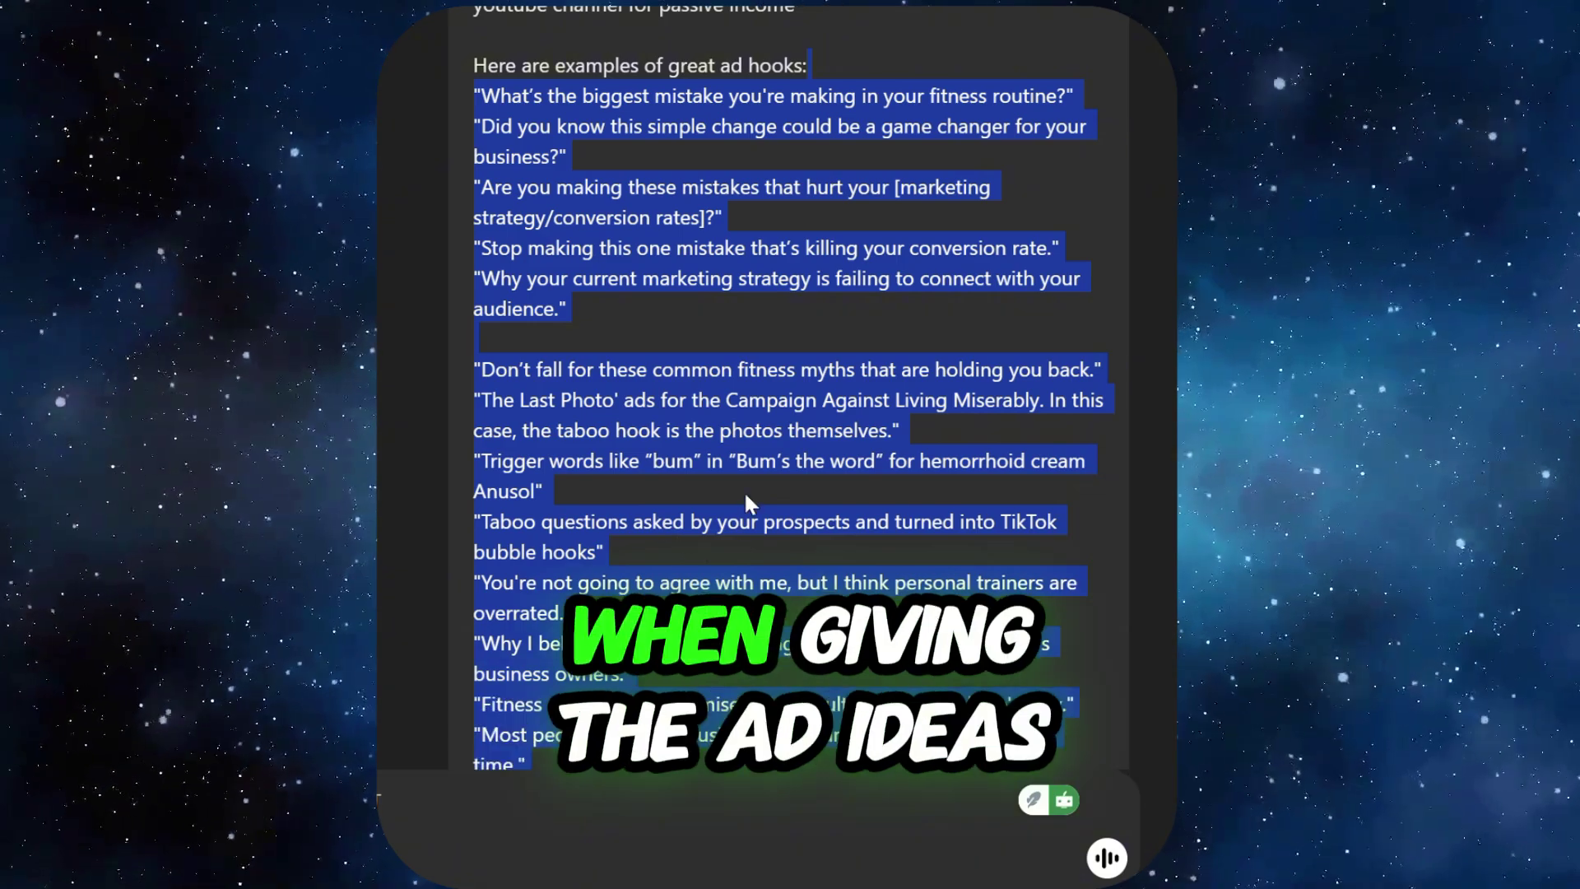
pyautogui.scroll(-5, 746, 494)
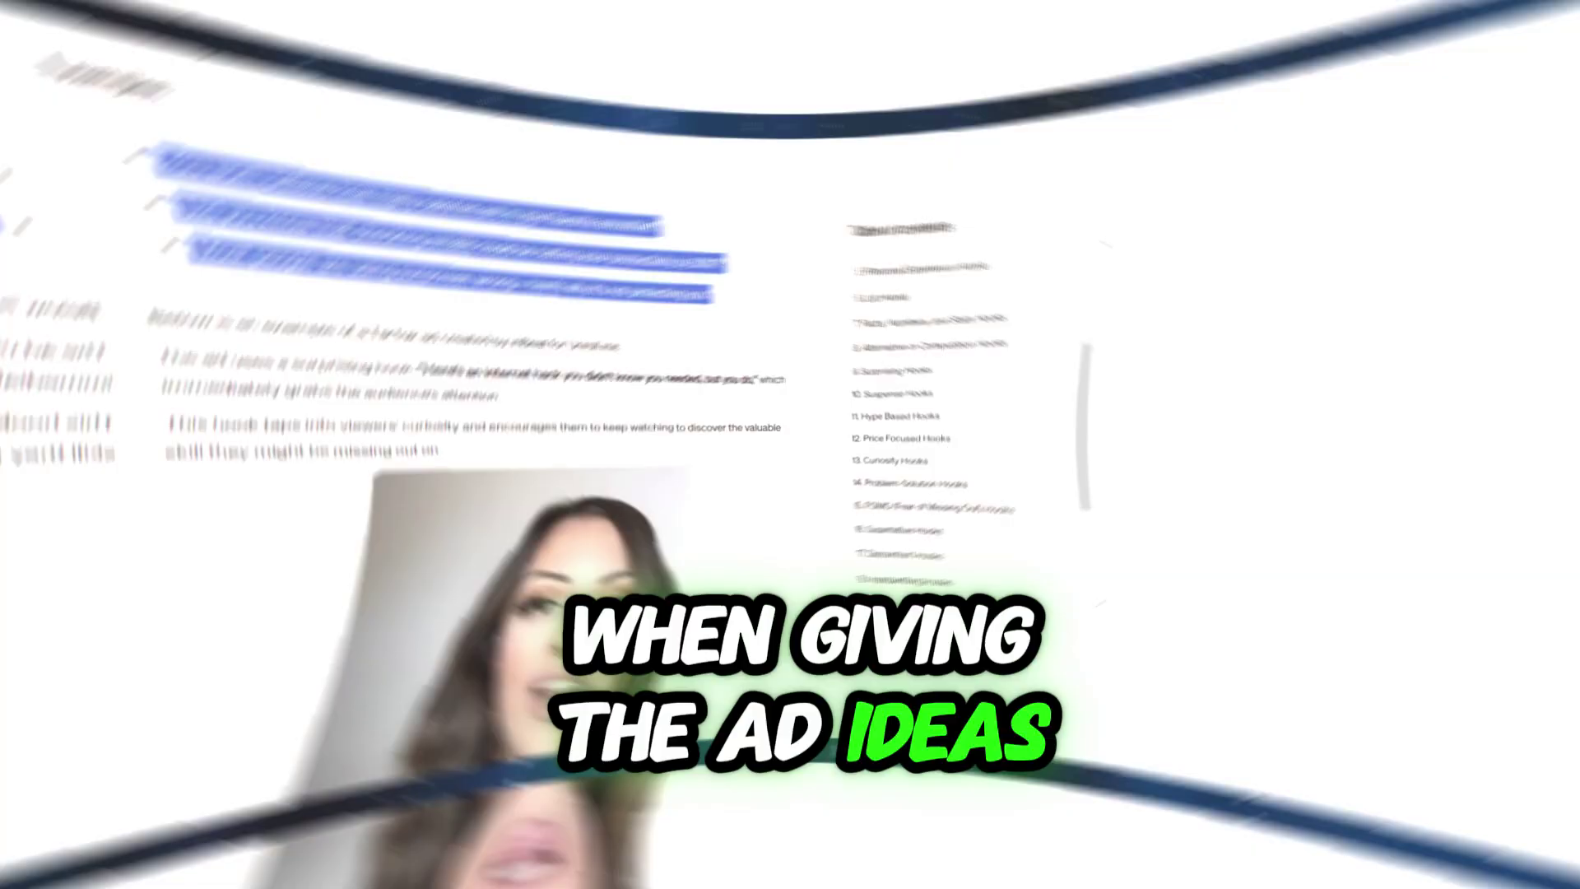
pyautogui.scroll(10, 621, 183)
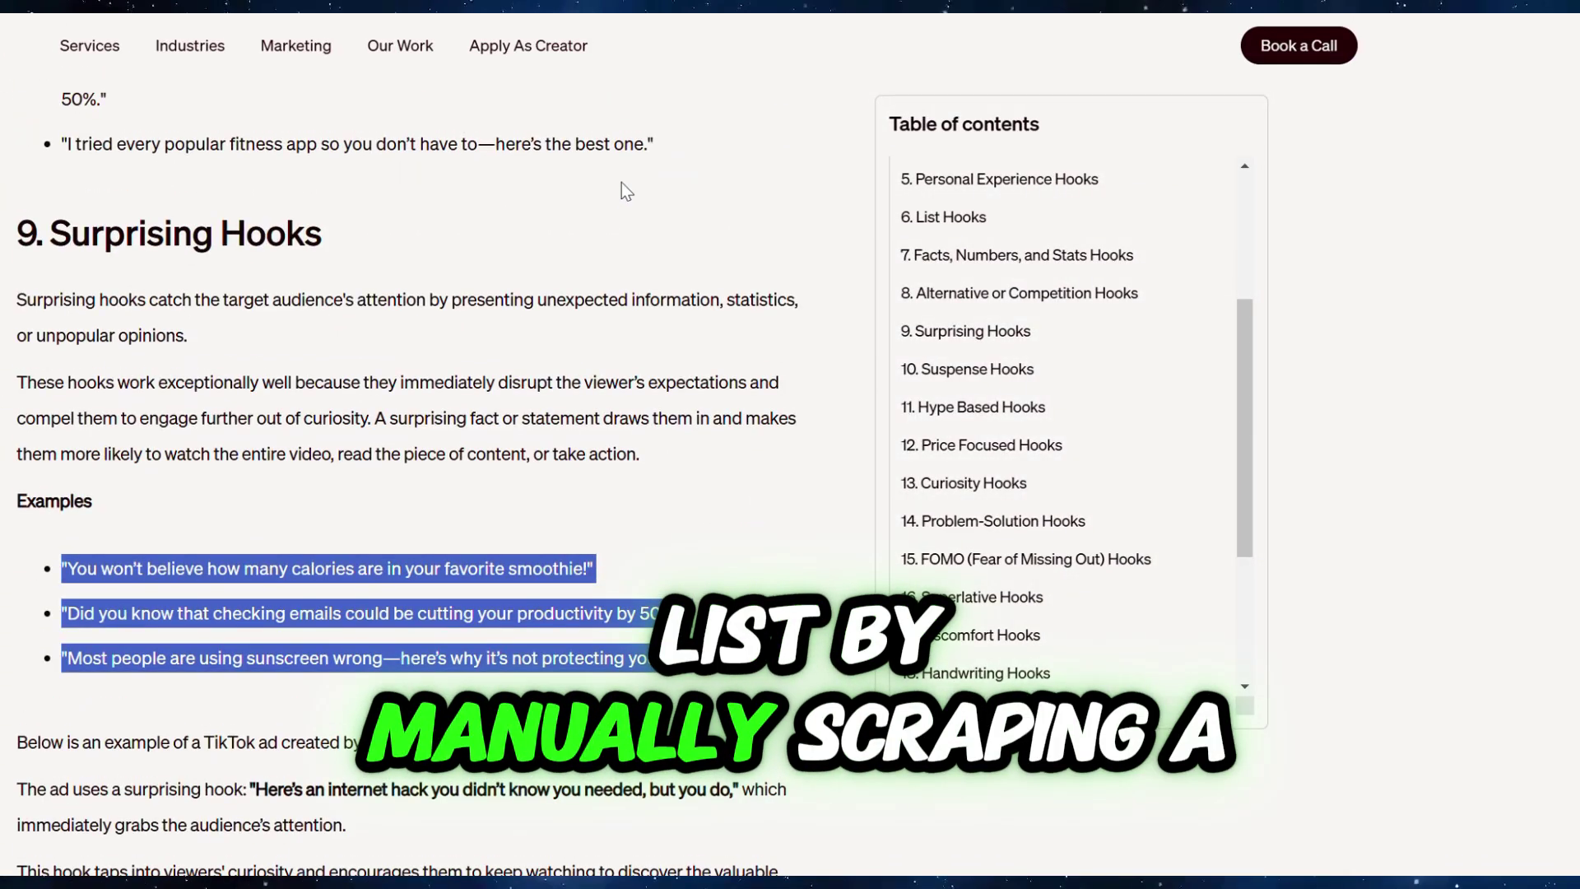
pyautogui.scroll(15, 620, 181)
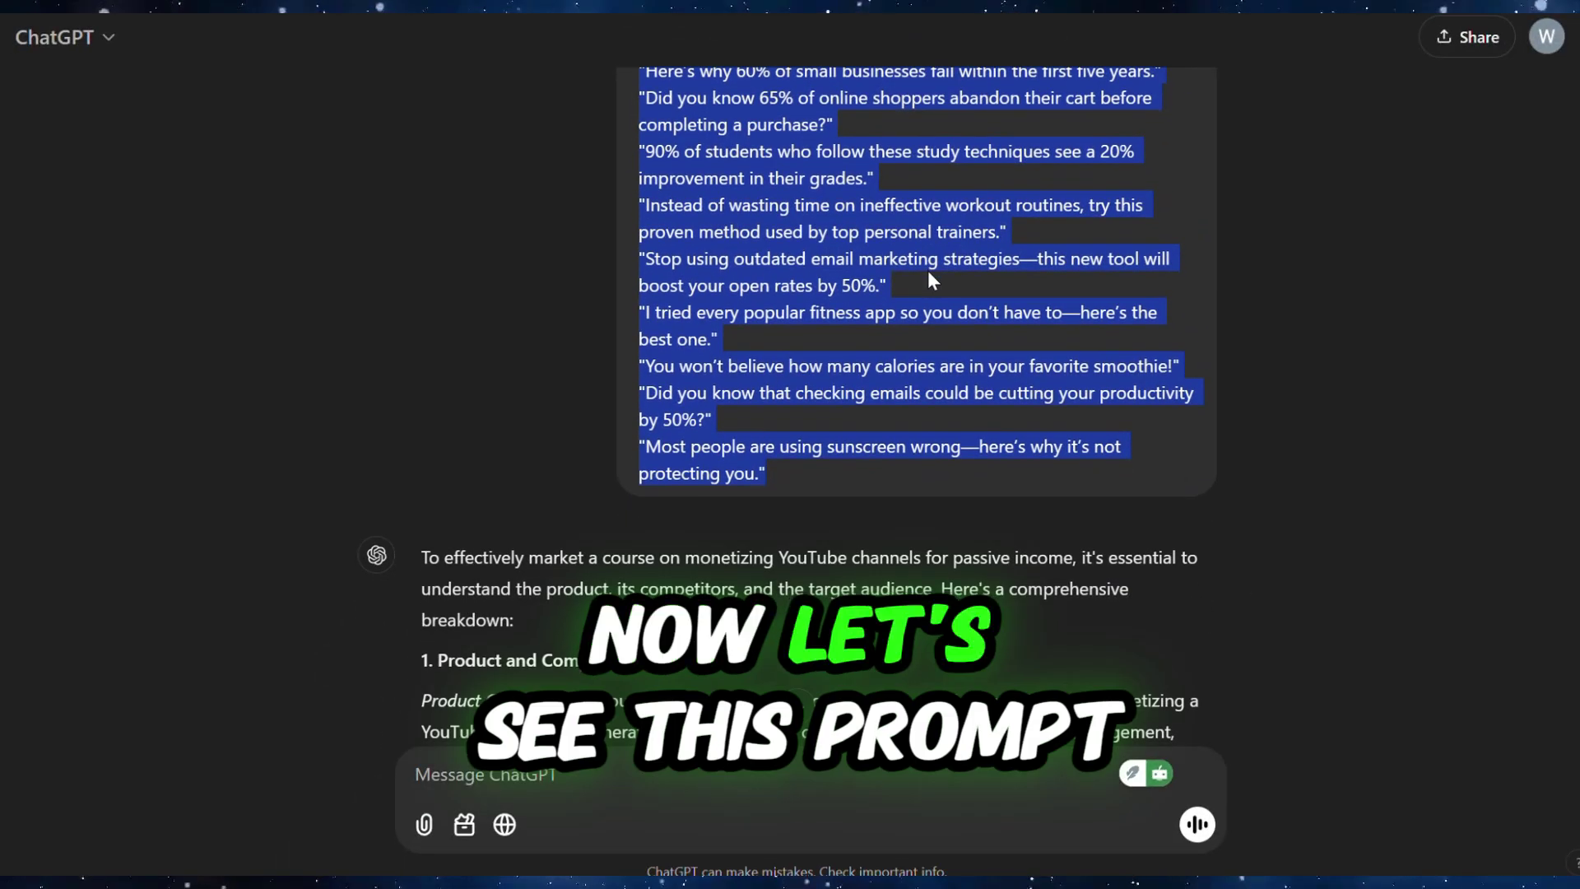
# - Examine the product overview and competitor list in ChatGPT's reply, highlighting the Tube Mastery and Monetization entry
pyautogui.scroll(-2, 929, 271)
pyautogui.scroll(-3, 930, 271)
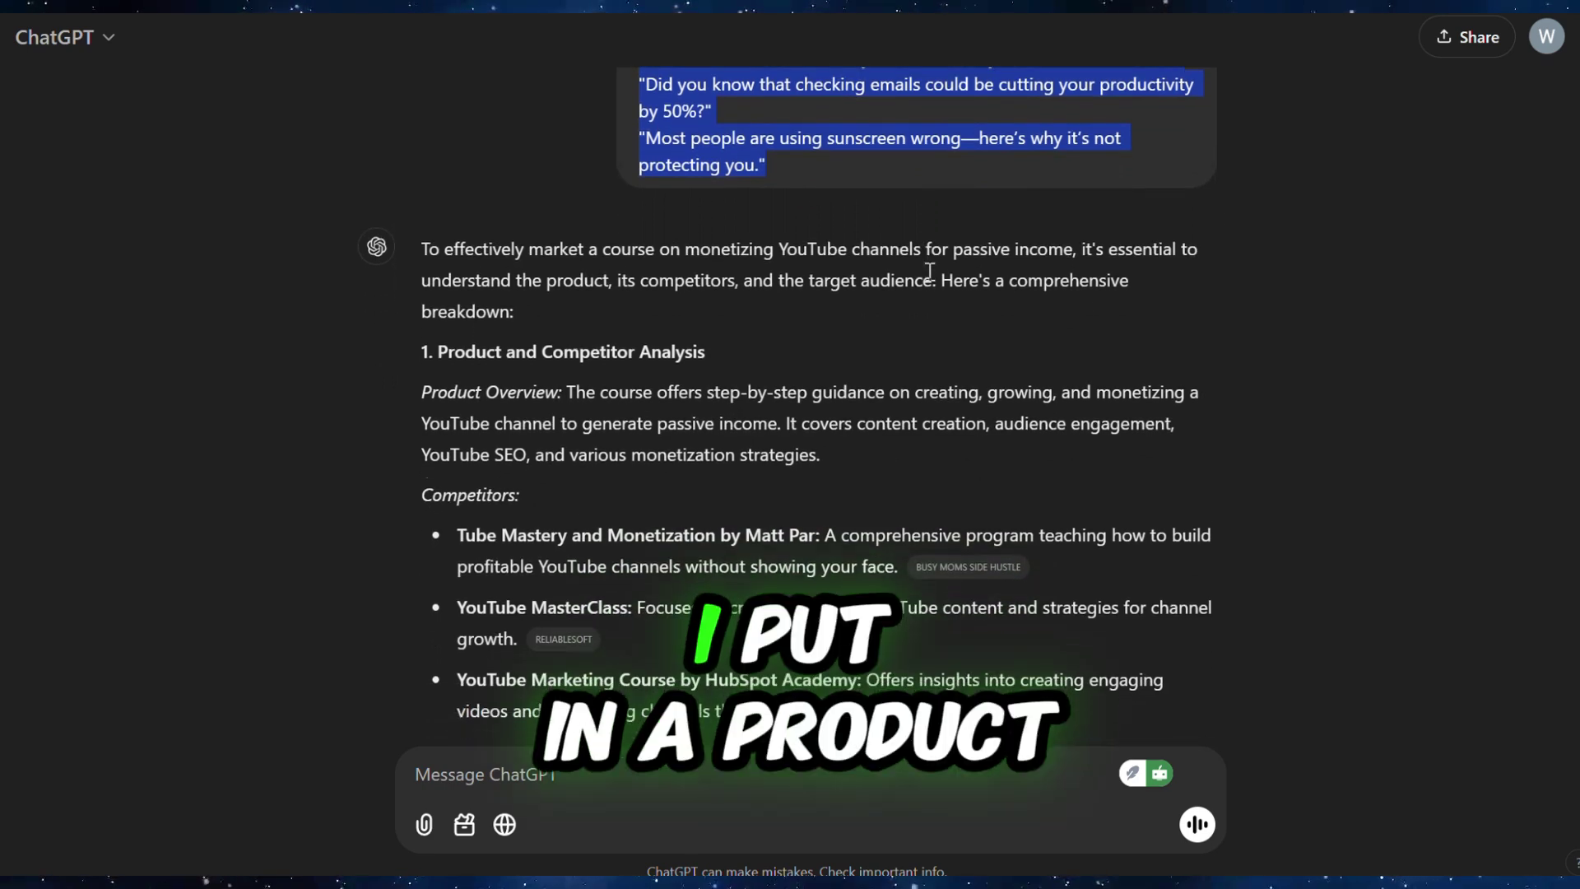
pyautogui.scroll(-1, 929, 273)
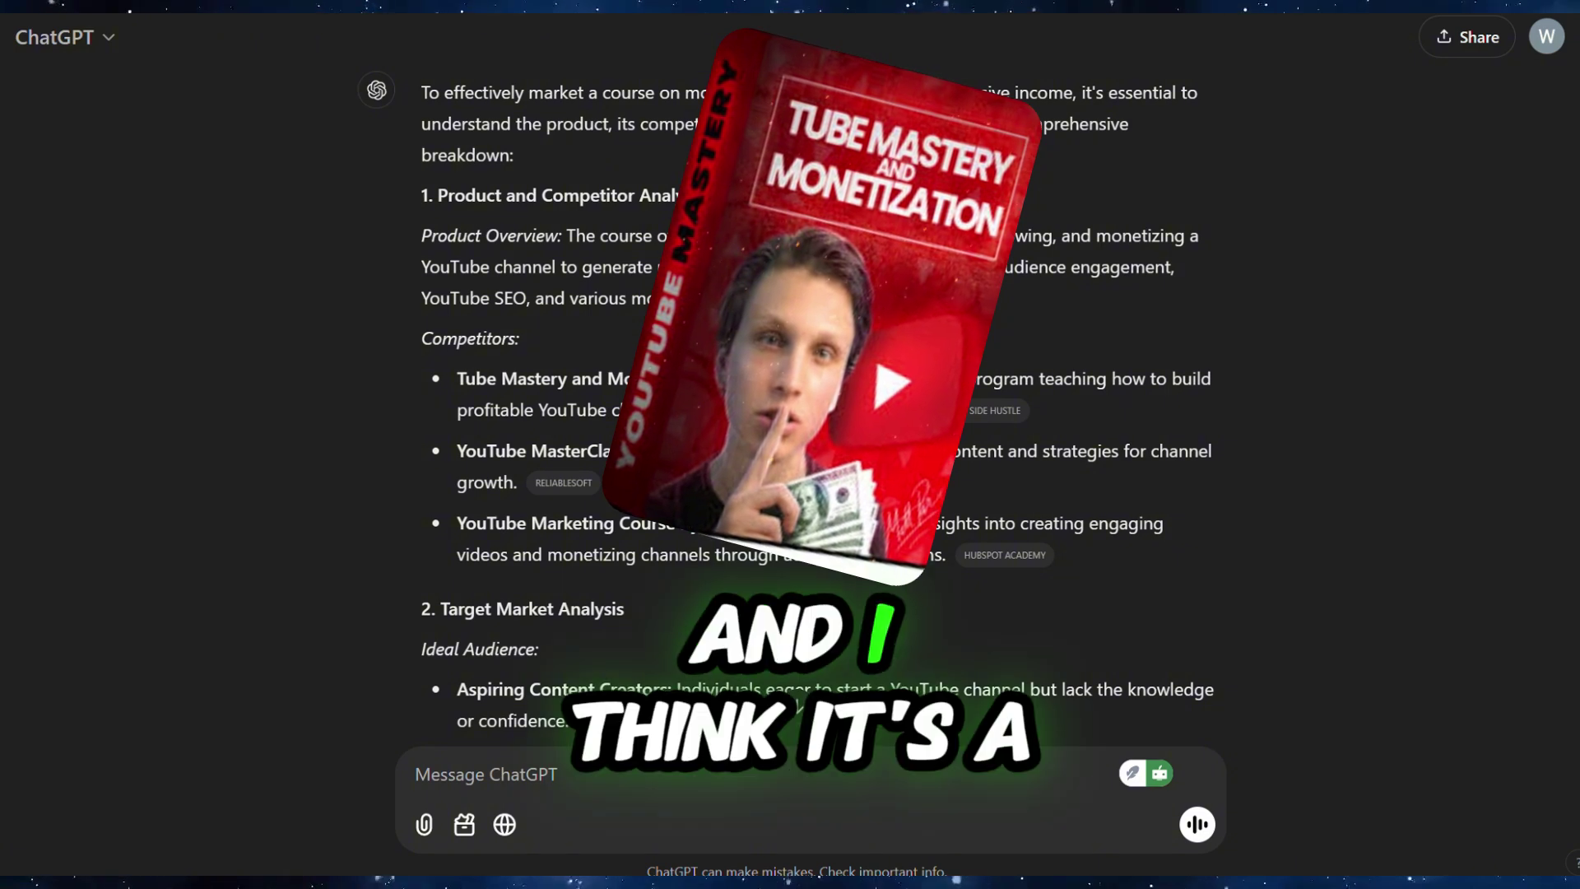
pyautogui.moveTo(542, 481)
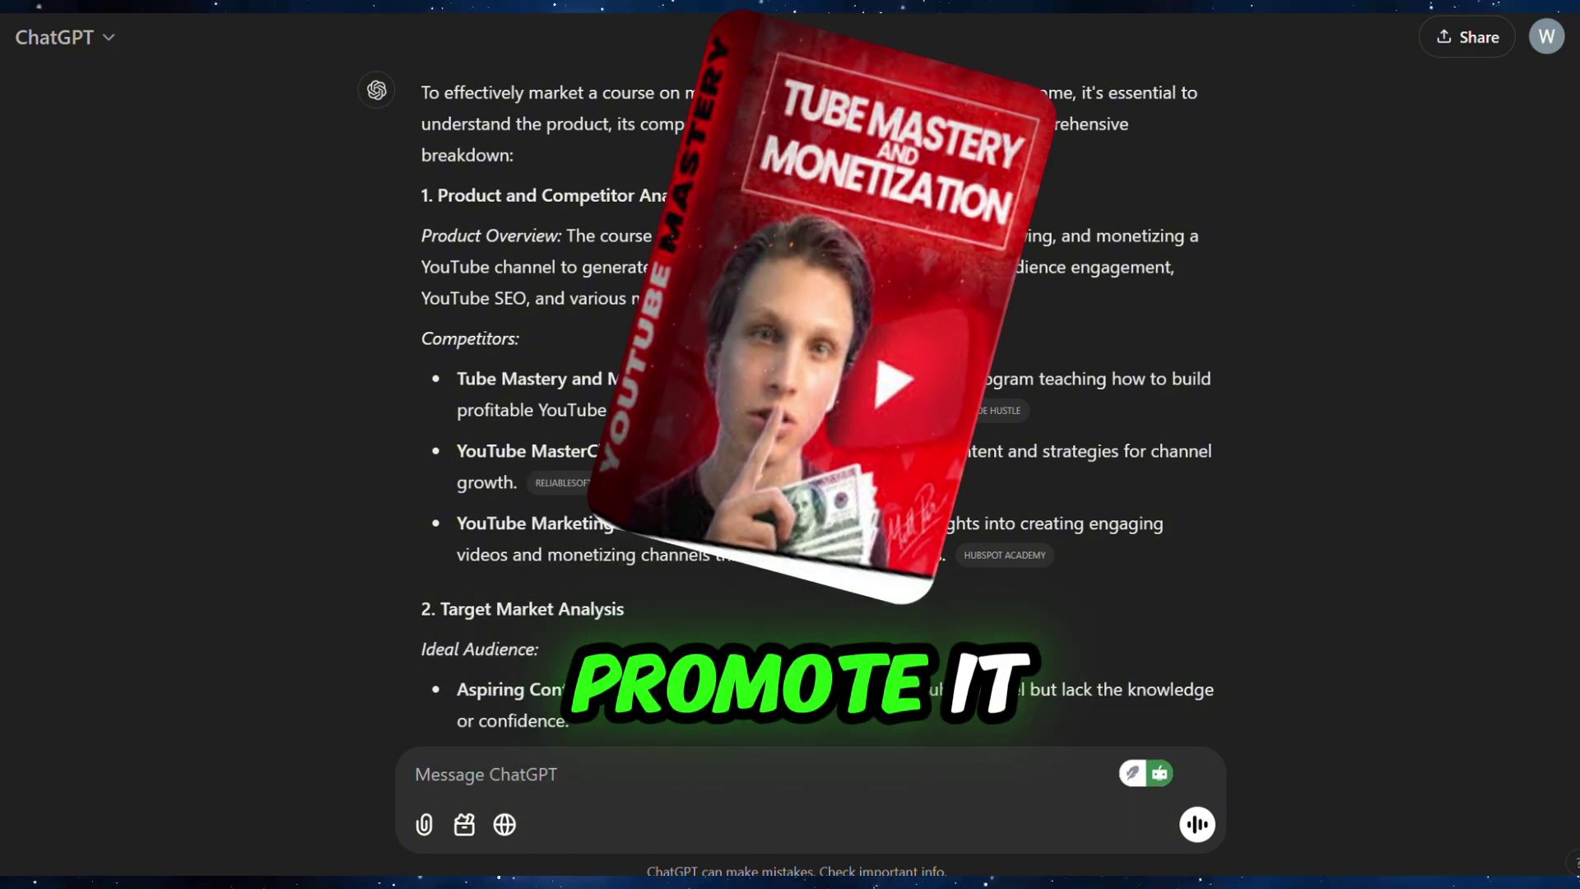
pyautogui.scroll(-1, 670, 560)
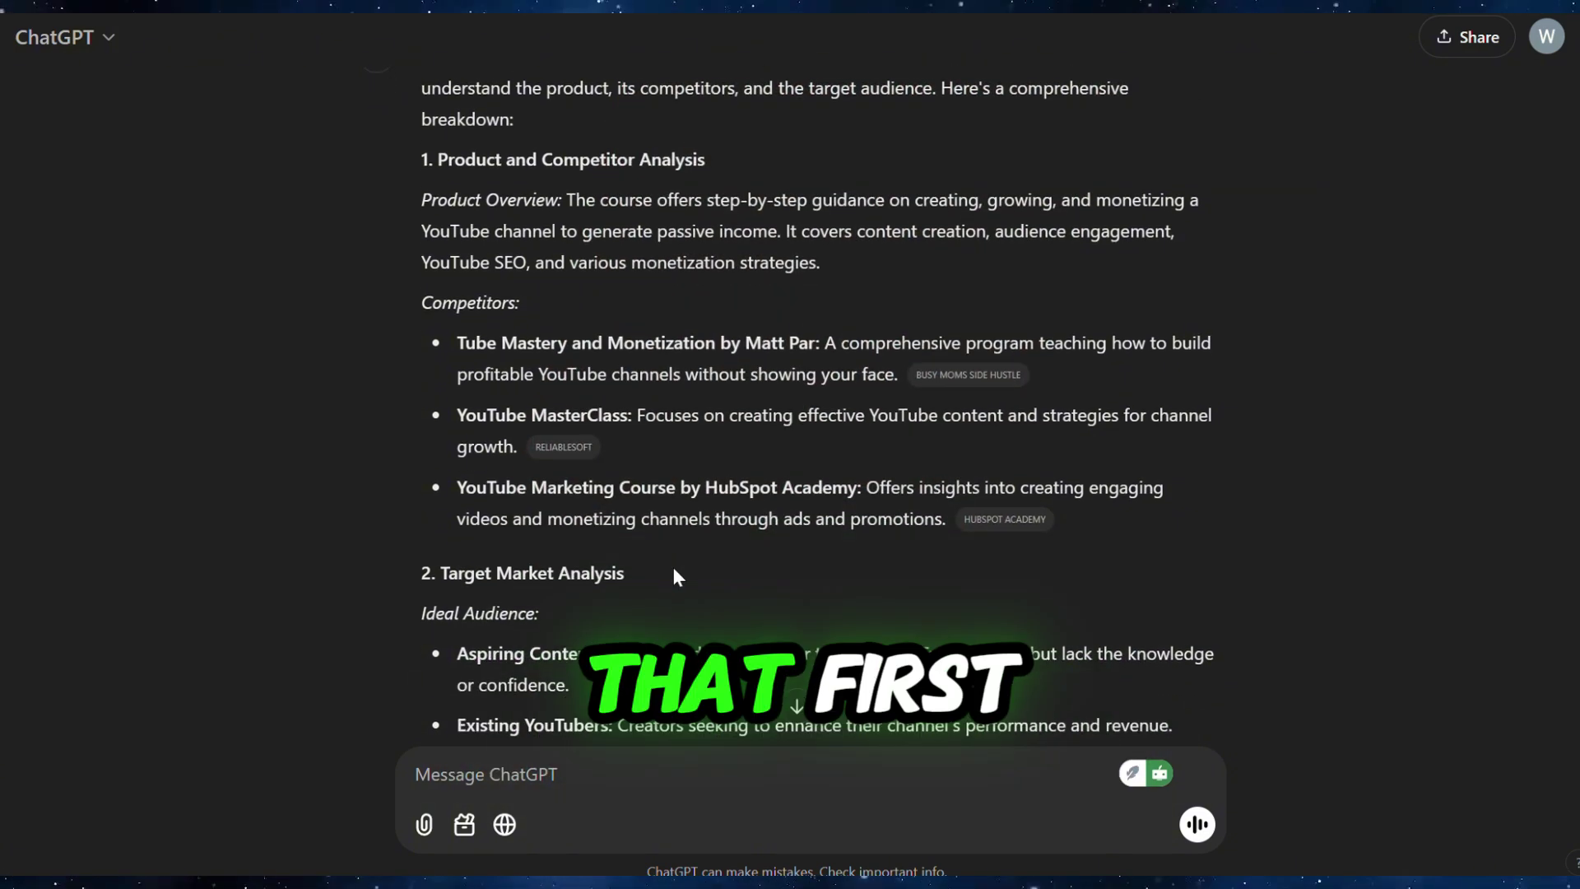
pyautogui.tripleClick(626, 348)
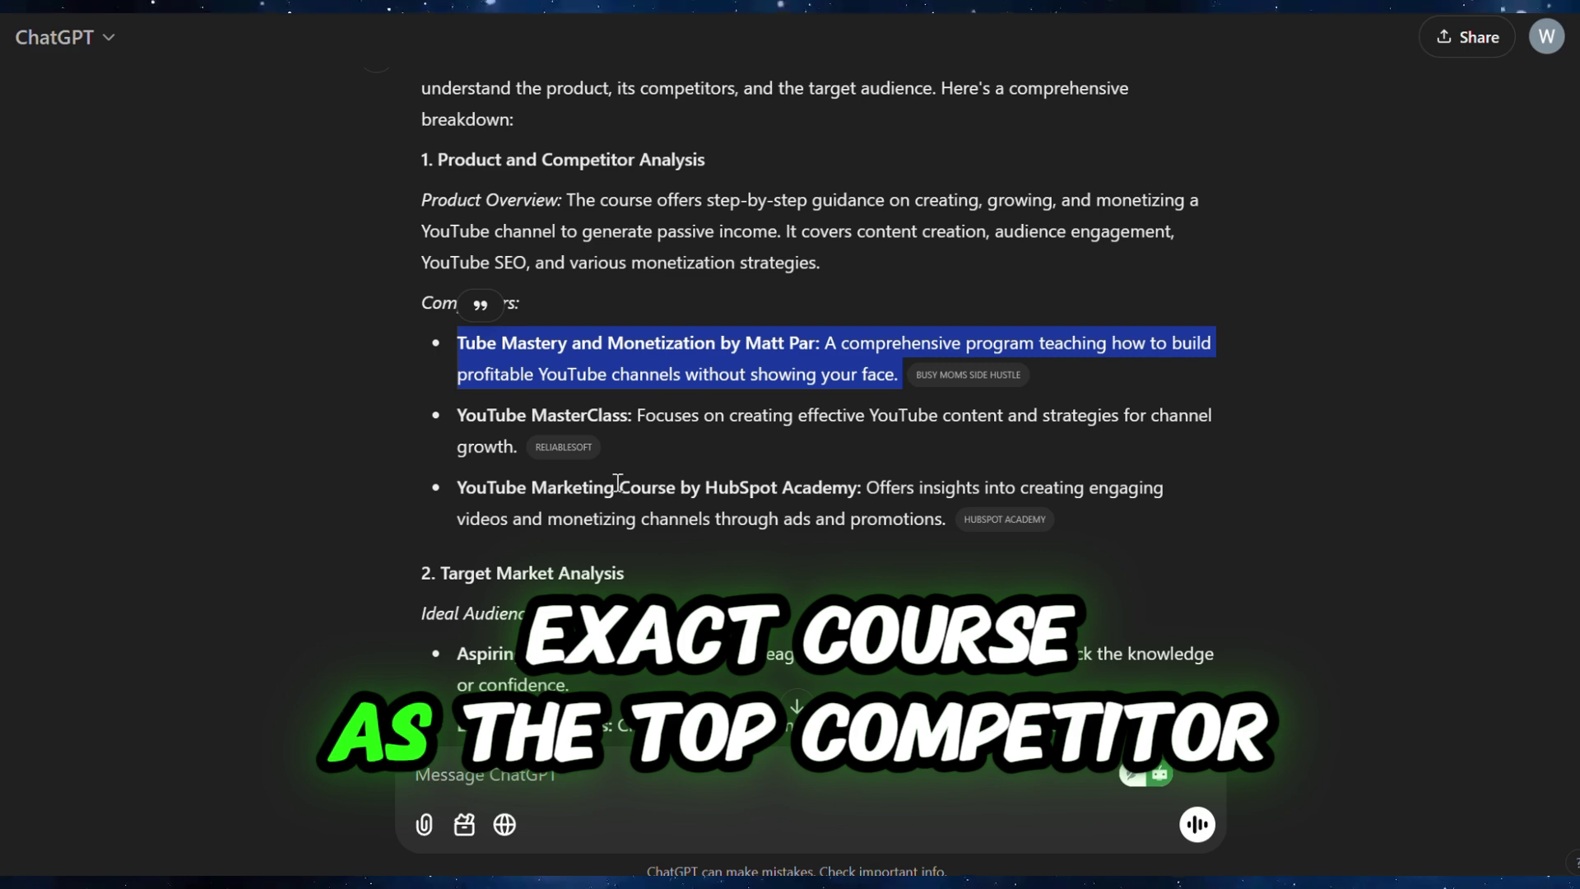
pyautogui.scroll(-3, 624, 473)
pyautogui.scroll(-1, 618, 487)
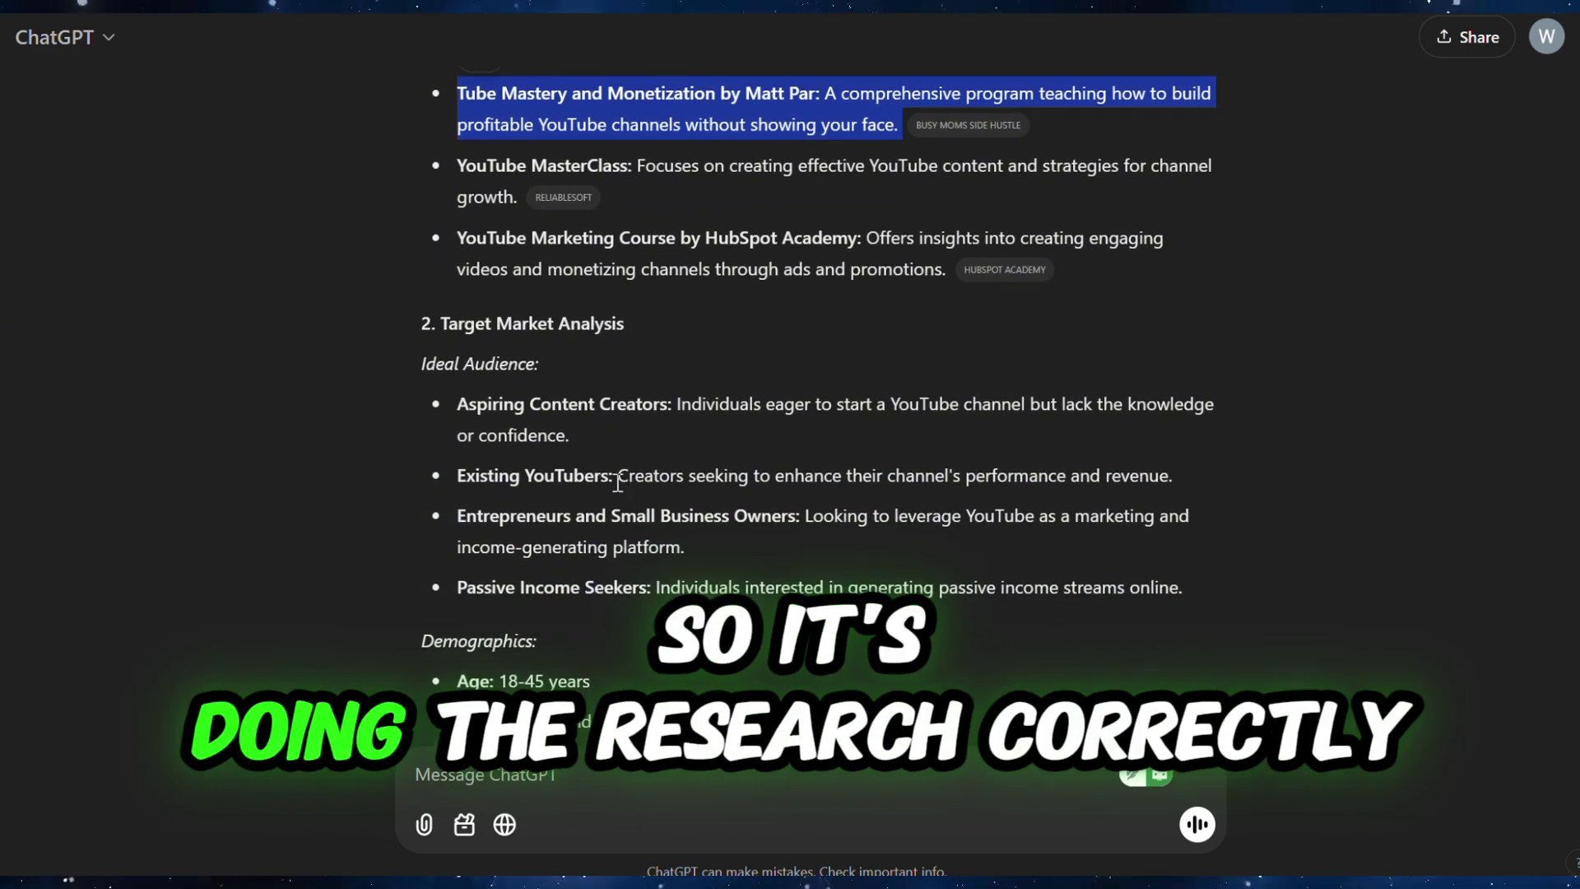
# - Examine the reply's target market analysis, covering ideal audience, demographics, pain points, desires and spending habits
pyautogui.moveTo(605, 376); pyautogui.dragTo(677, 403)
pyautogui.scroll(-2, 676, 410)
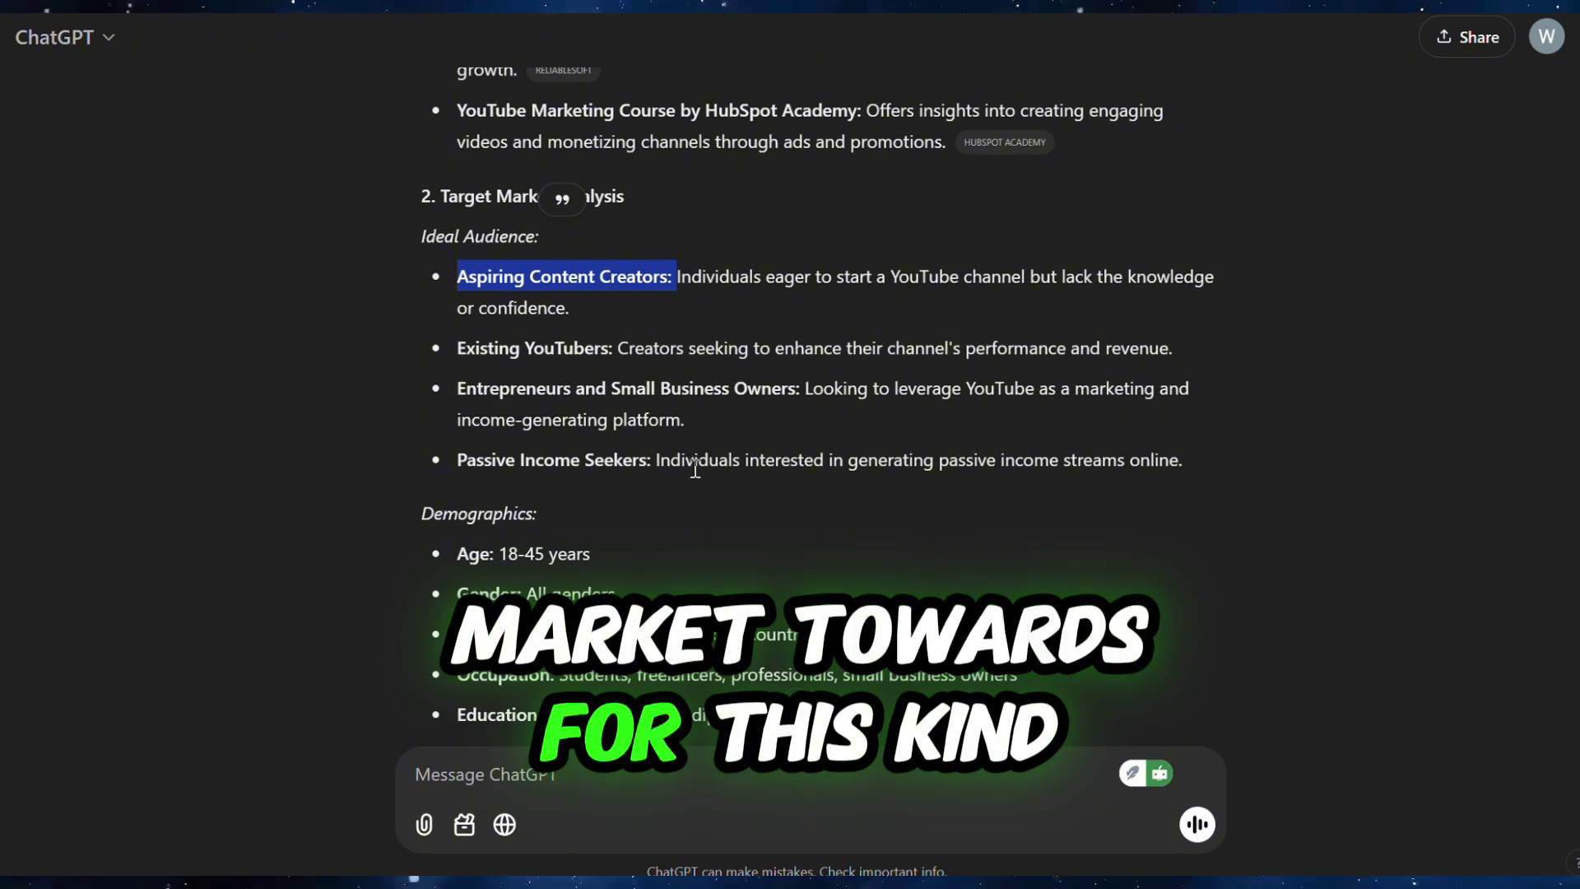
pyautogui.scroll(-3, 677, 537)
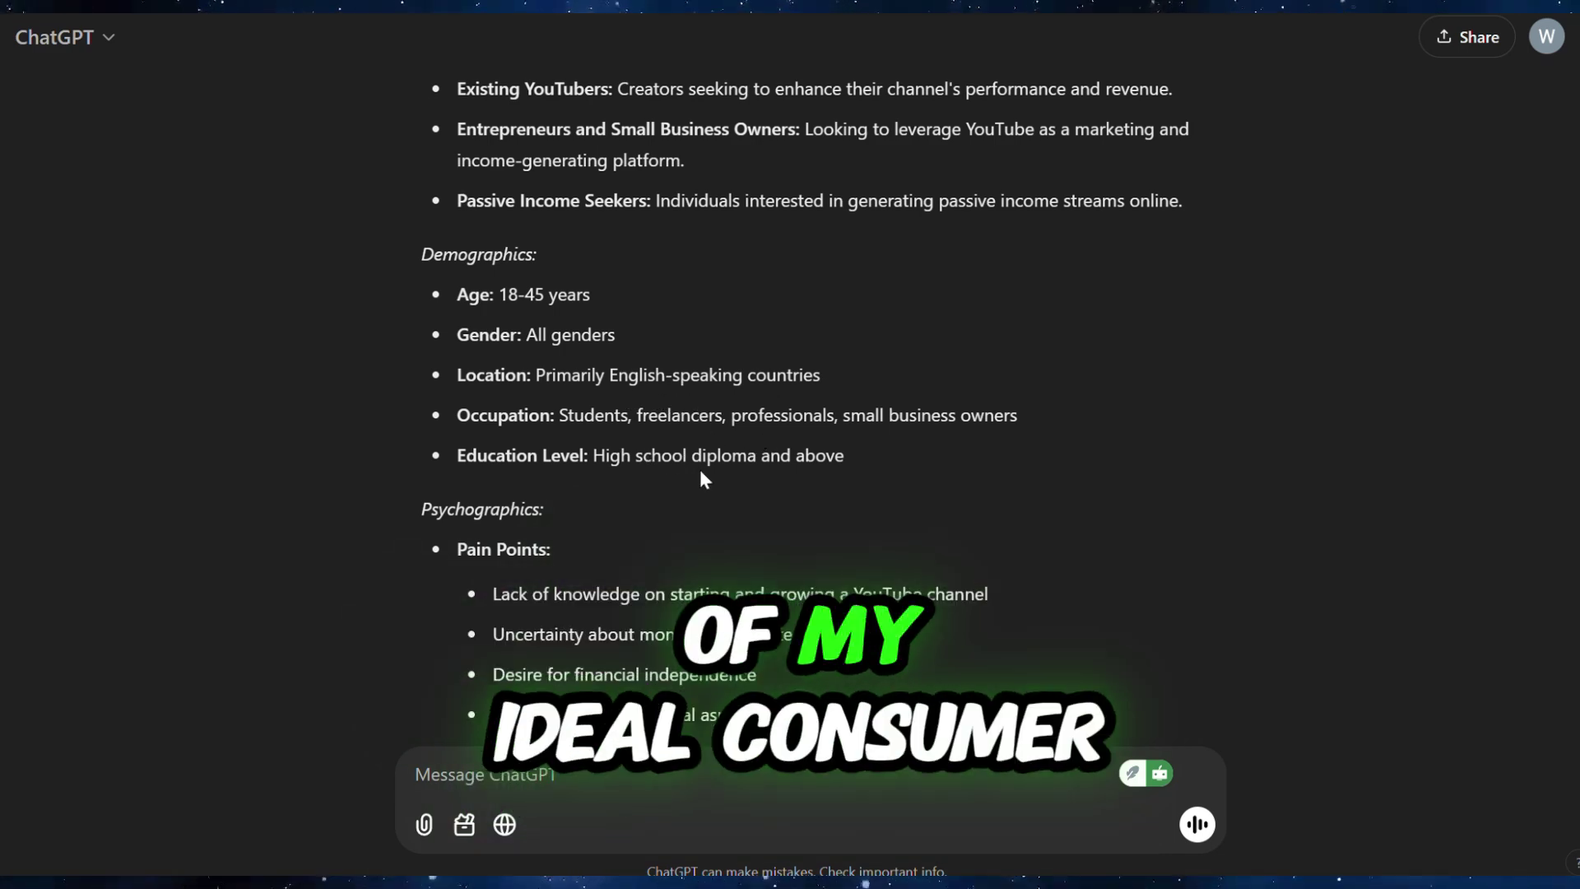
pyautogui.scroll(-3, 703, 473)
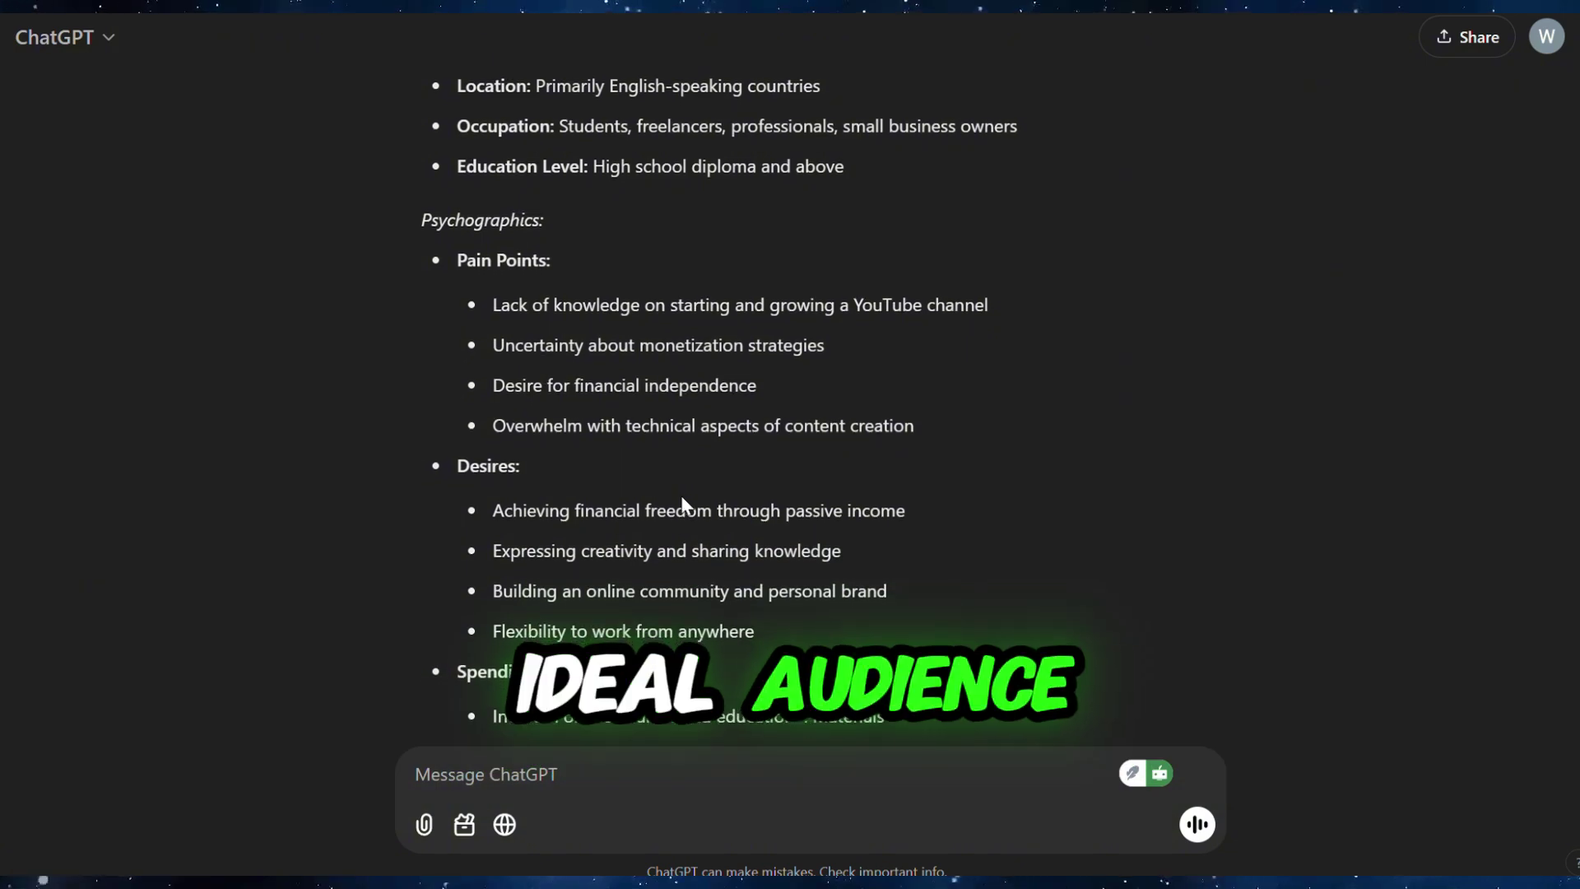
pyautogui.scroll(-2, 682, 501)
pyautogui.scroll(-1, 681, 500)
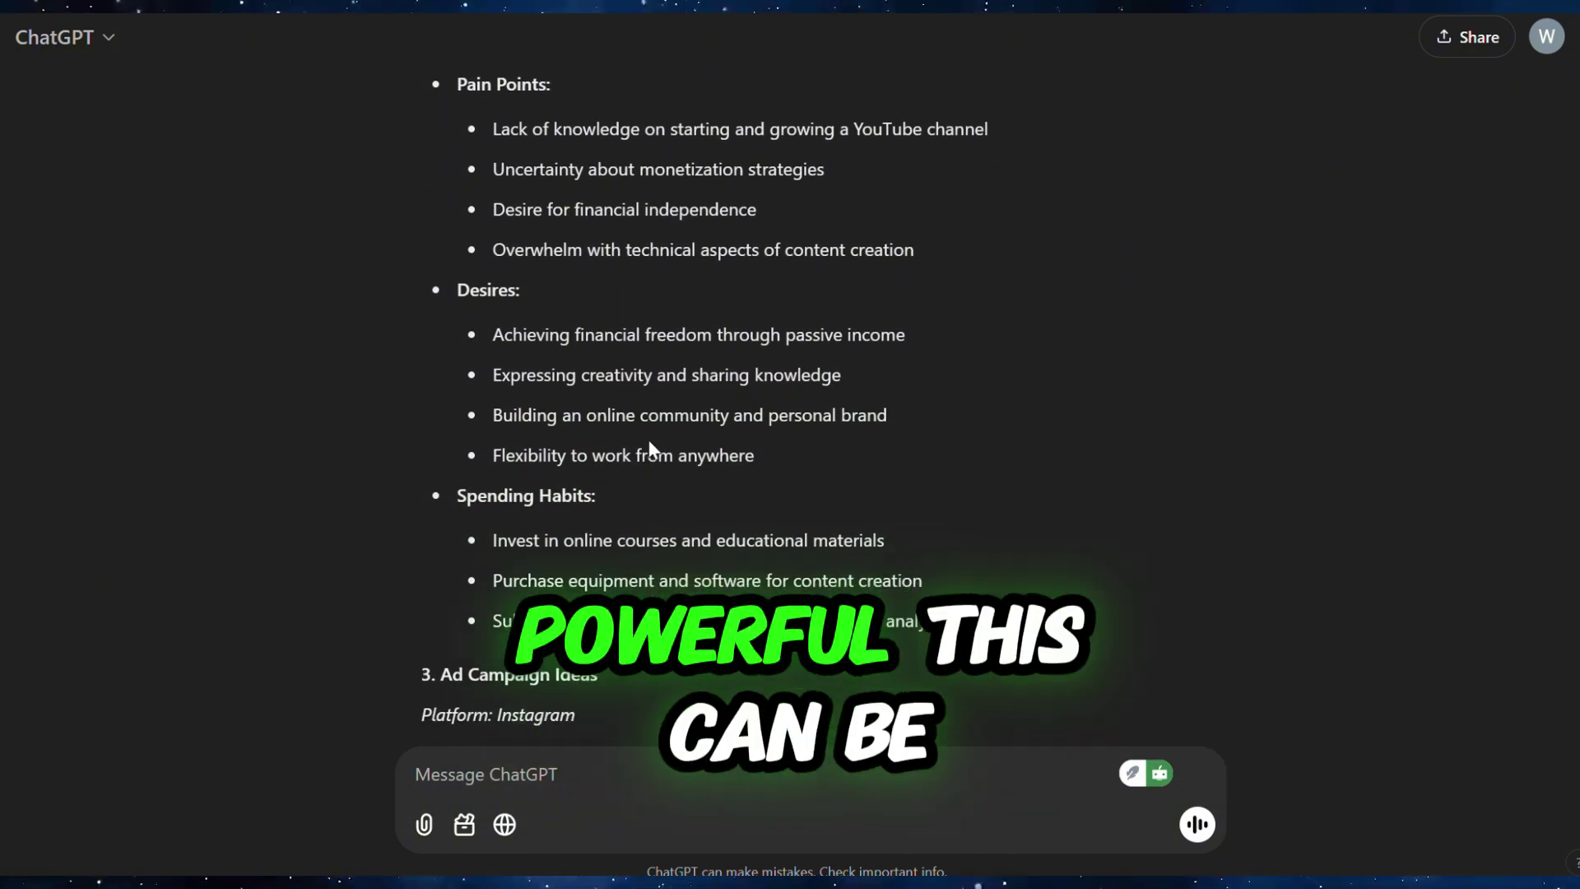
# - Examine the reply's ad campaign ideas for Instagram, Facebook and Google Ads, including their visuals, hook lines and text ads
pyautogui.scroll(-1, 647, 420)
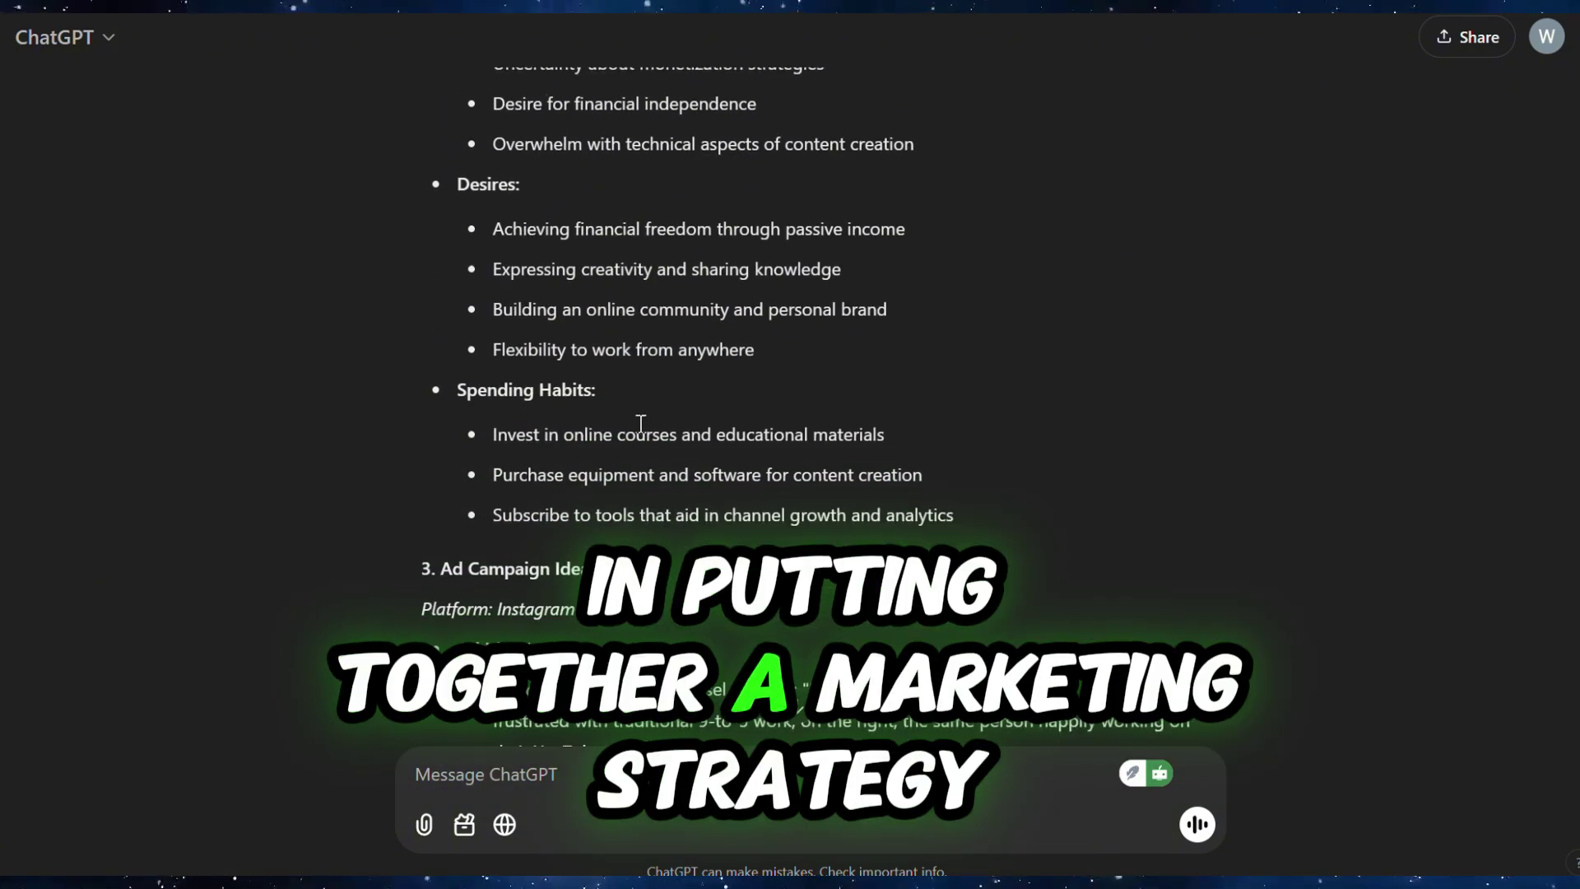
pyautogui.scroll(-1, 640, 423)
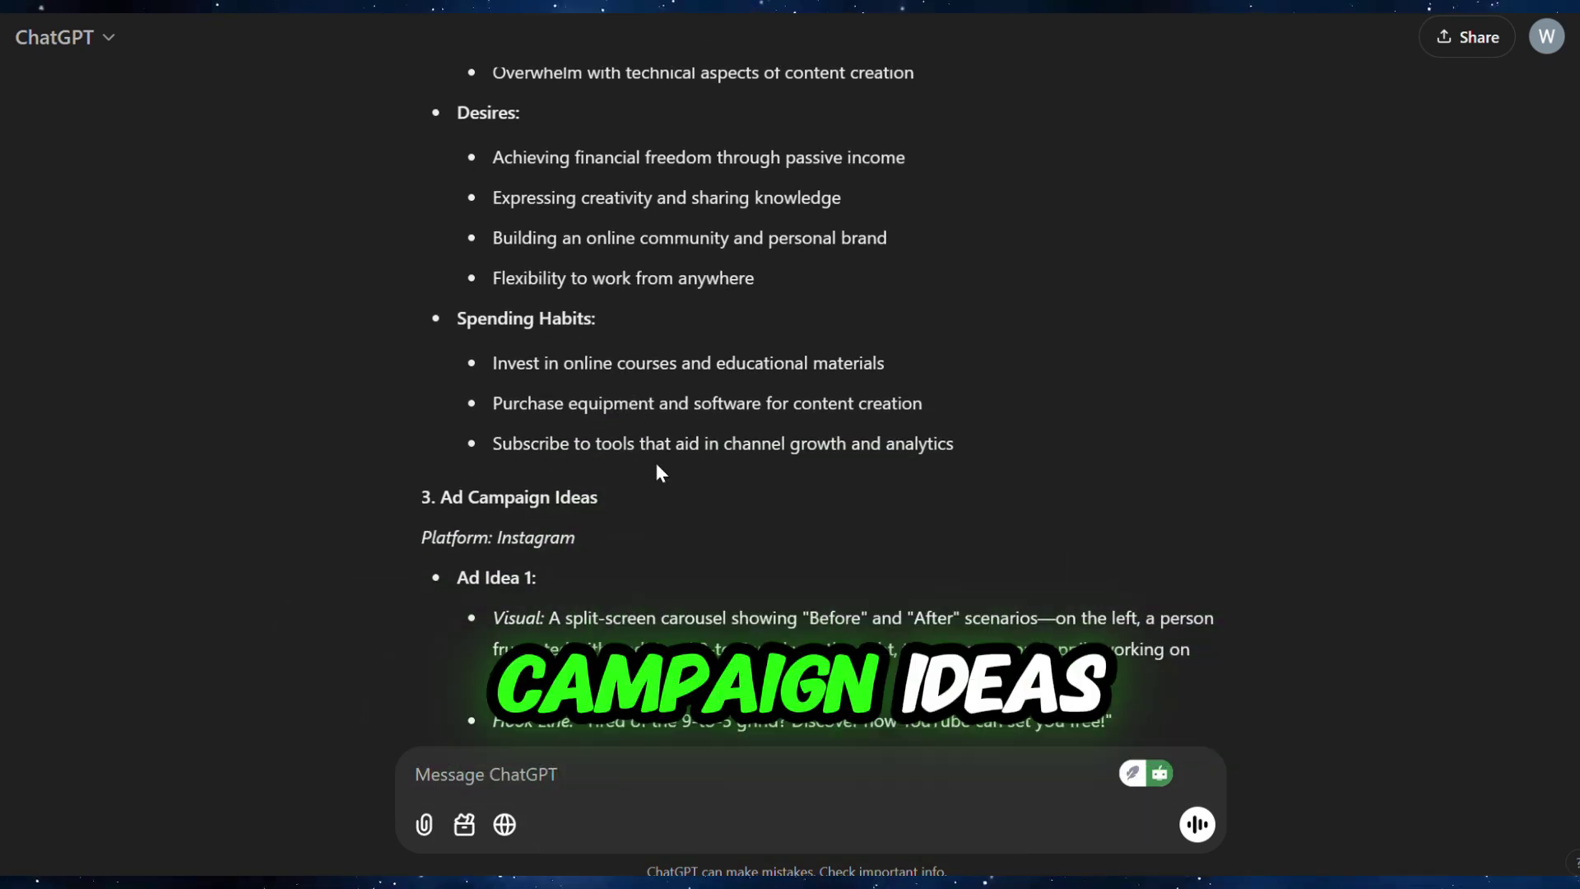
pyautogui.scroll(-2, 656, 467)
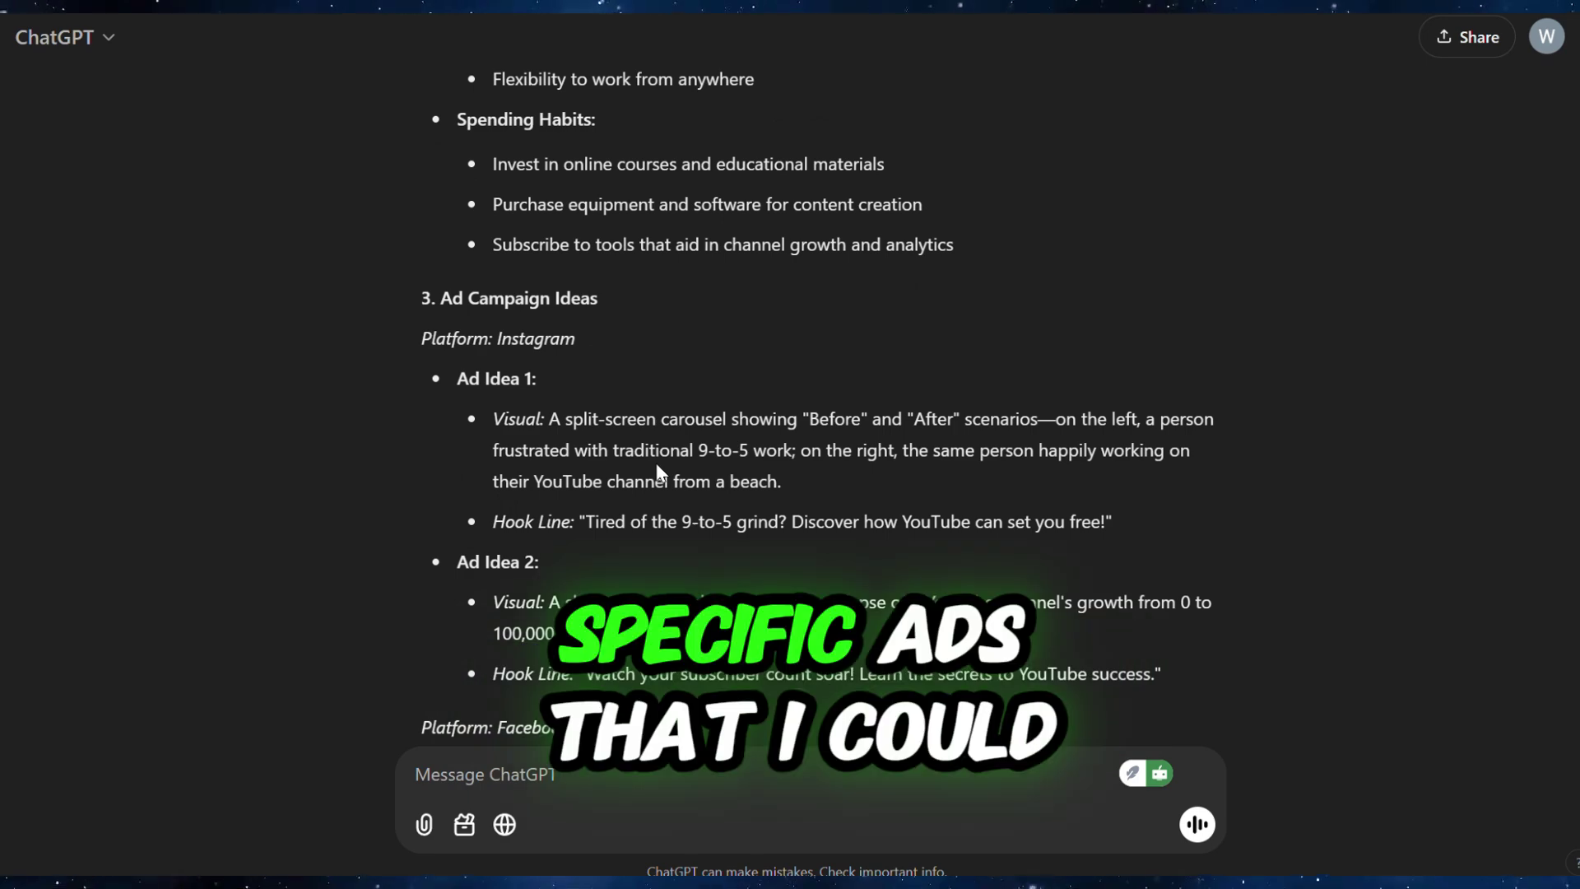
pyautogui.scroll(-1, 656, 469)
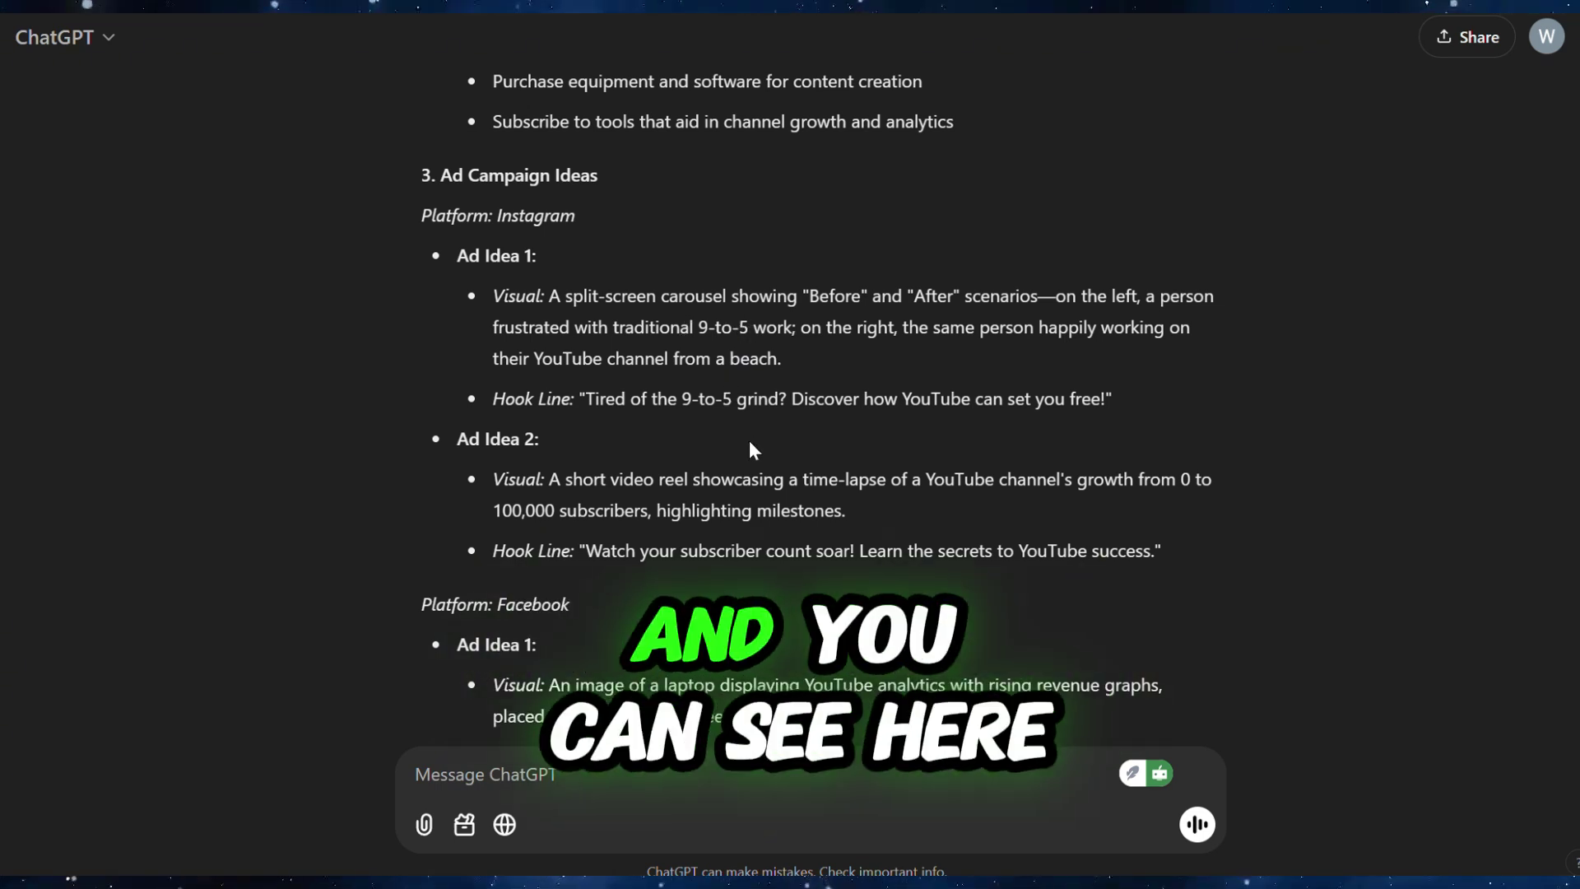
pyautogui.scroll(-3, 749, 442)
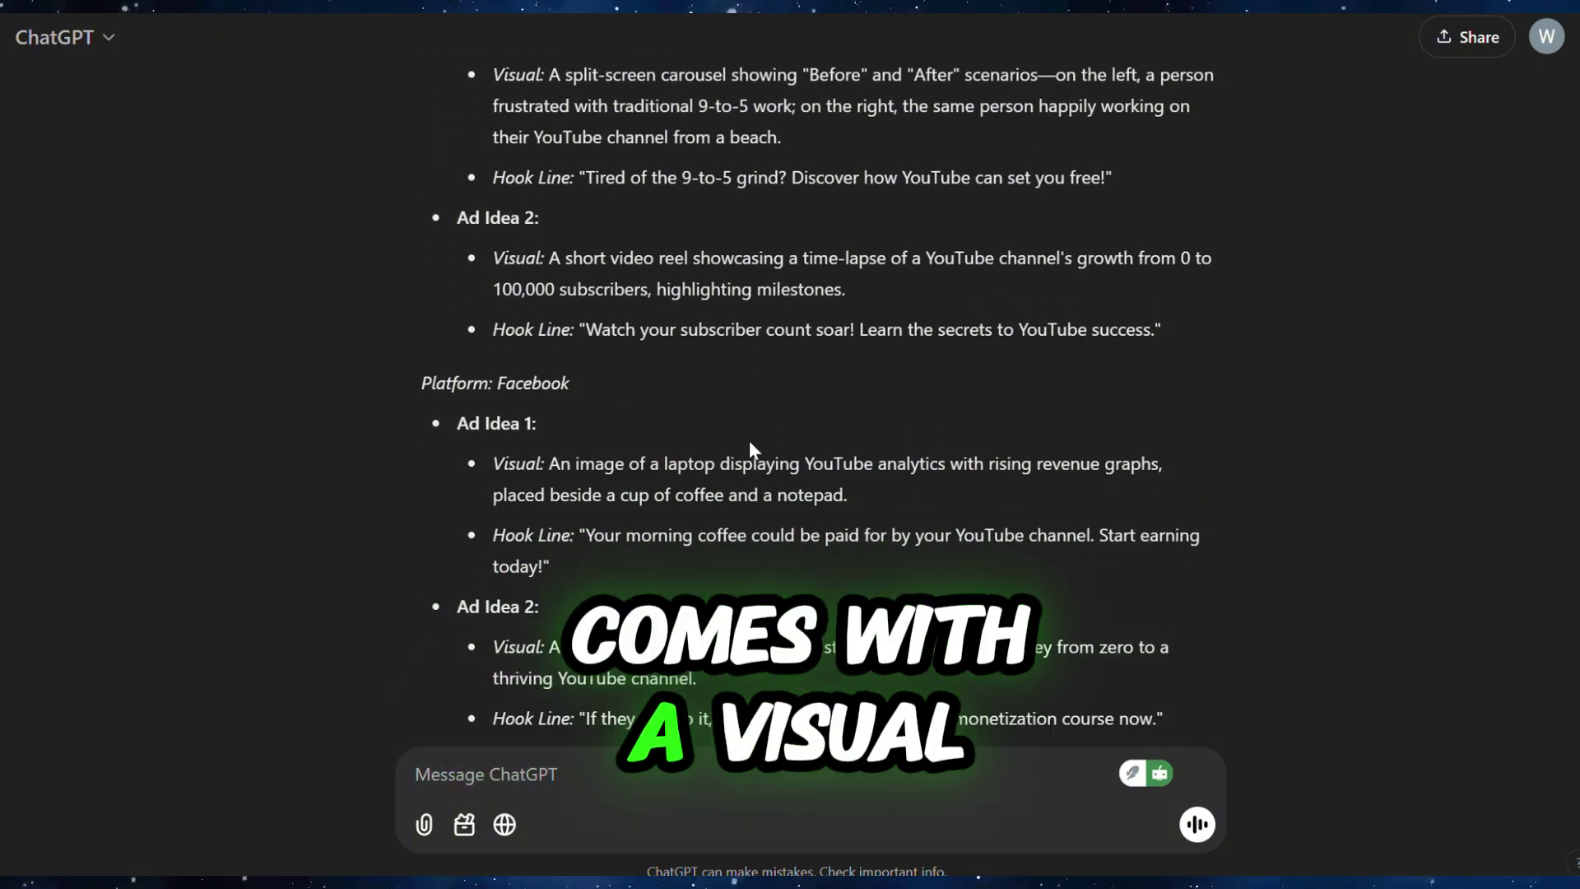
pyautogui.scroll(-2, 749, 441)
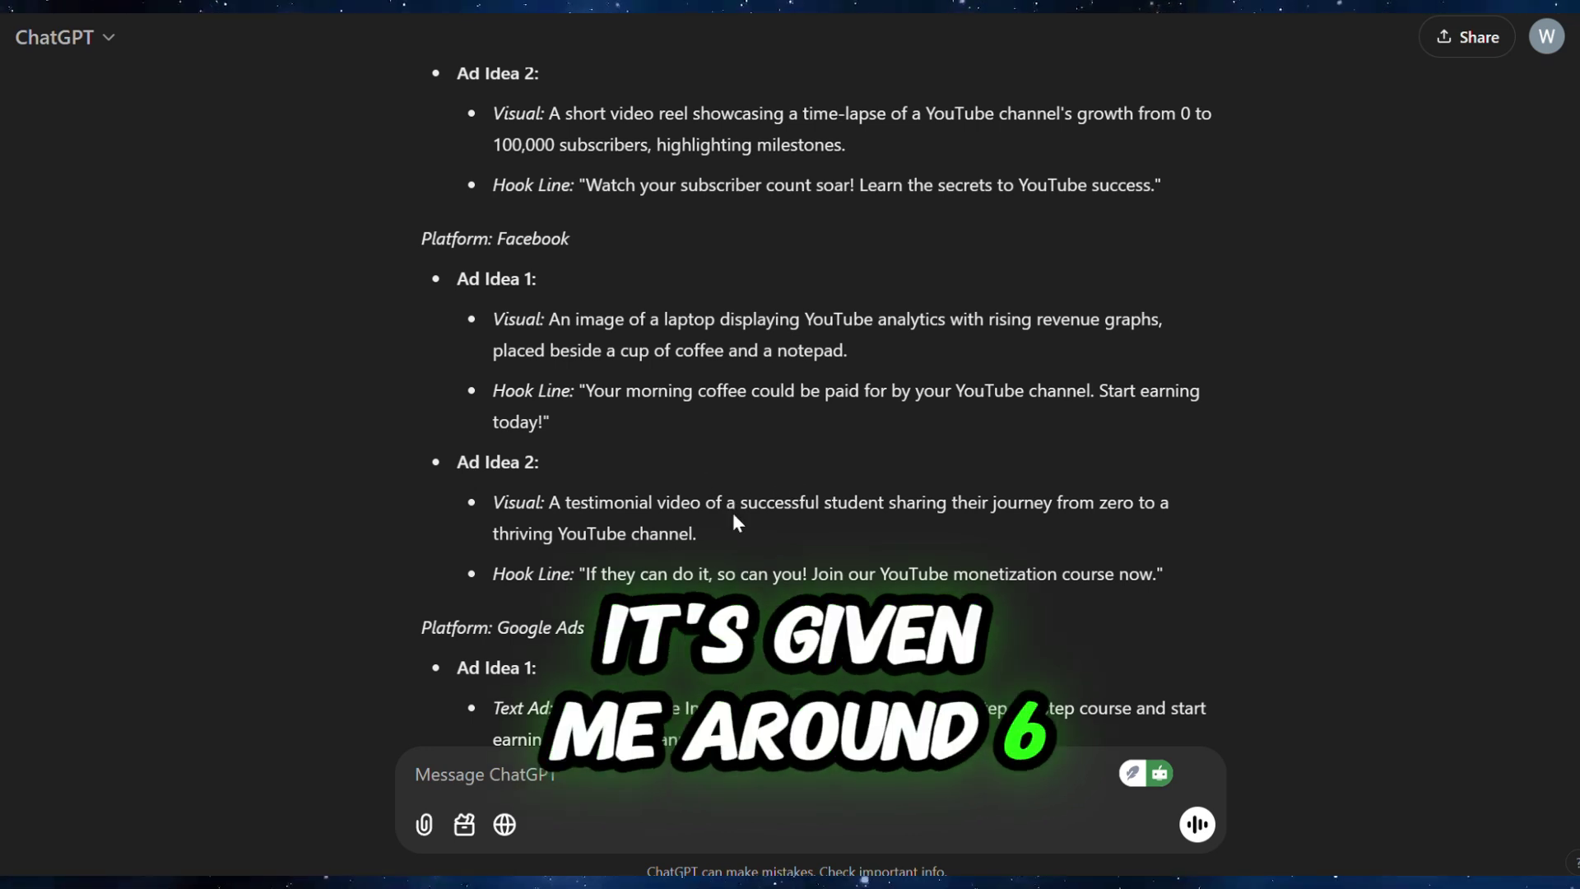
pyautogui.scroll(-3, 733, 523)
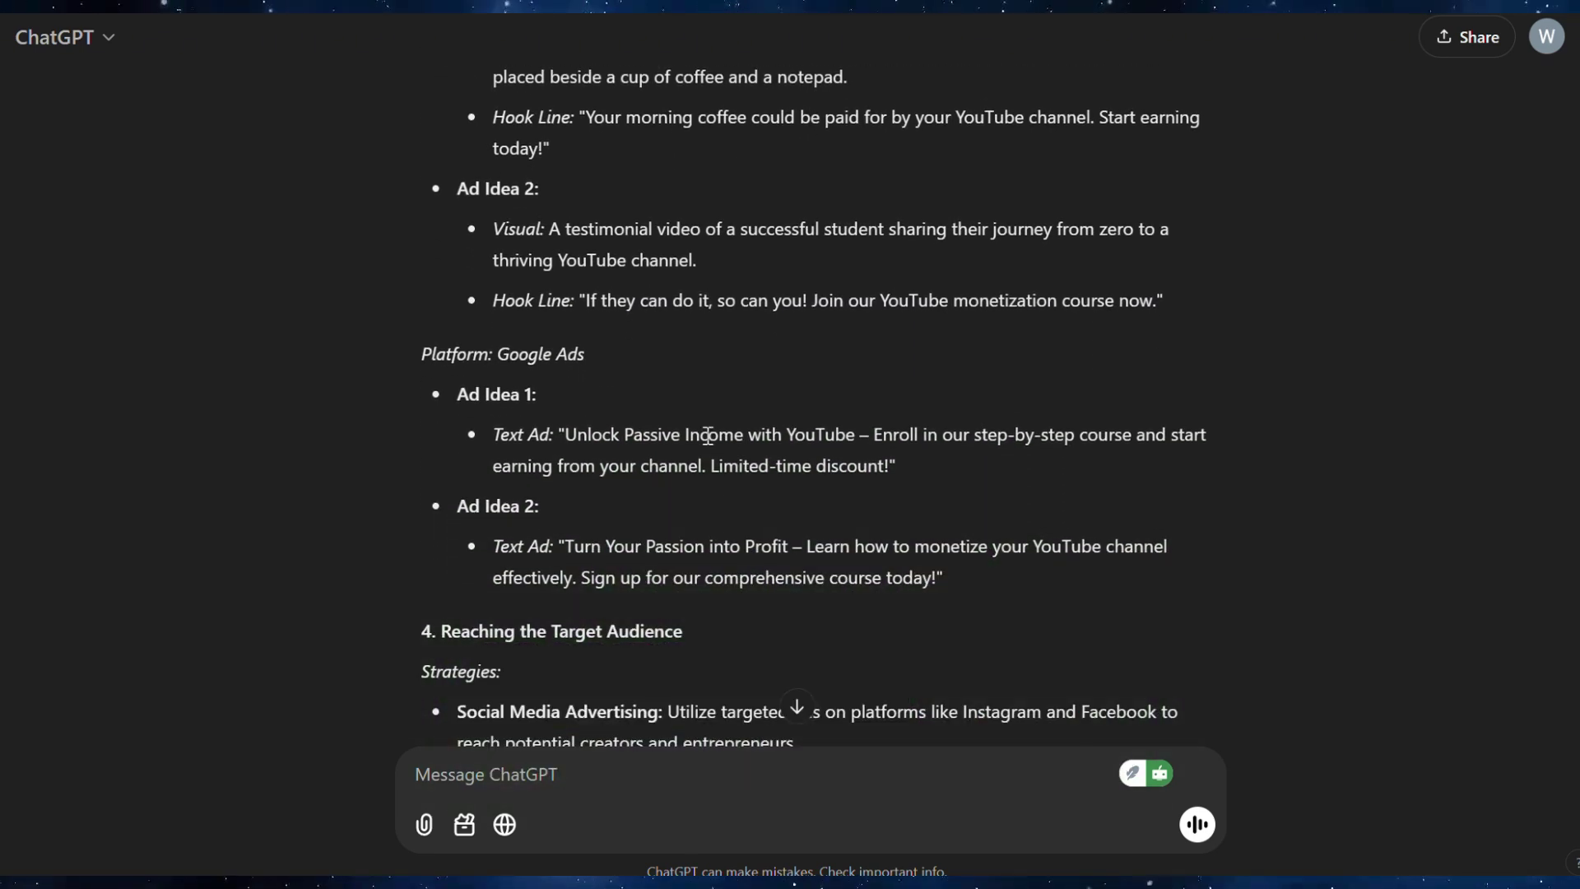
pyautogui.scroll(-2, 708, 435)
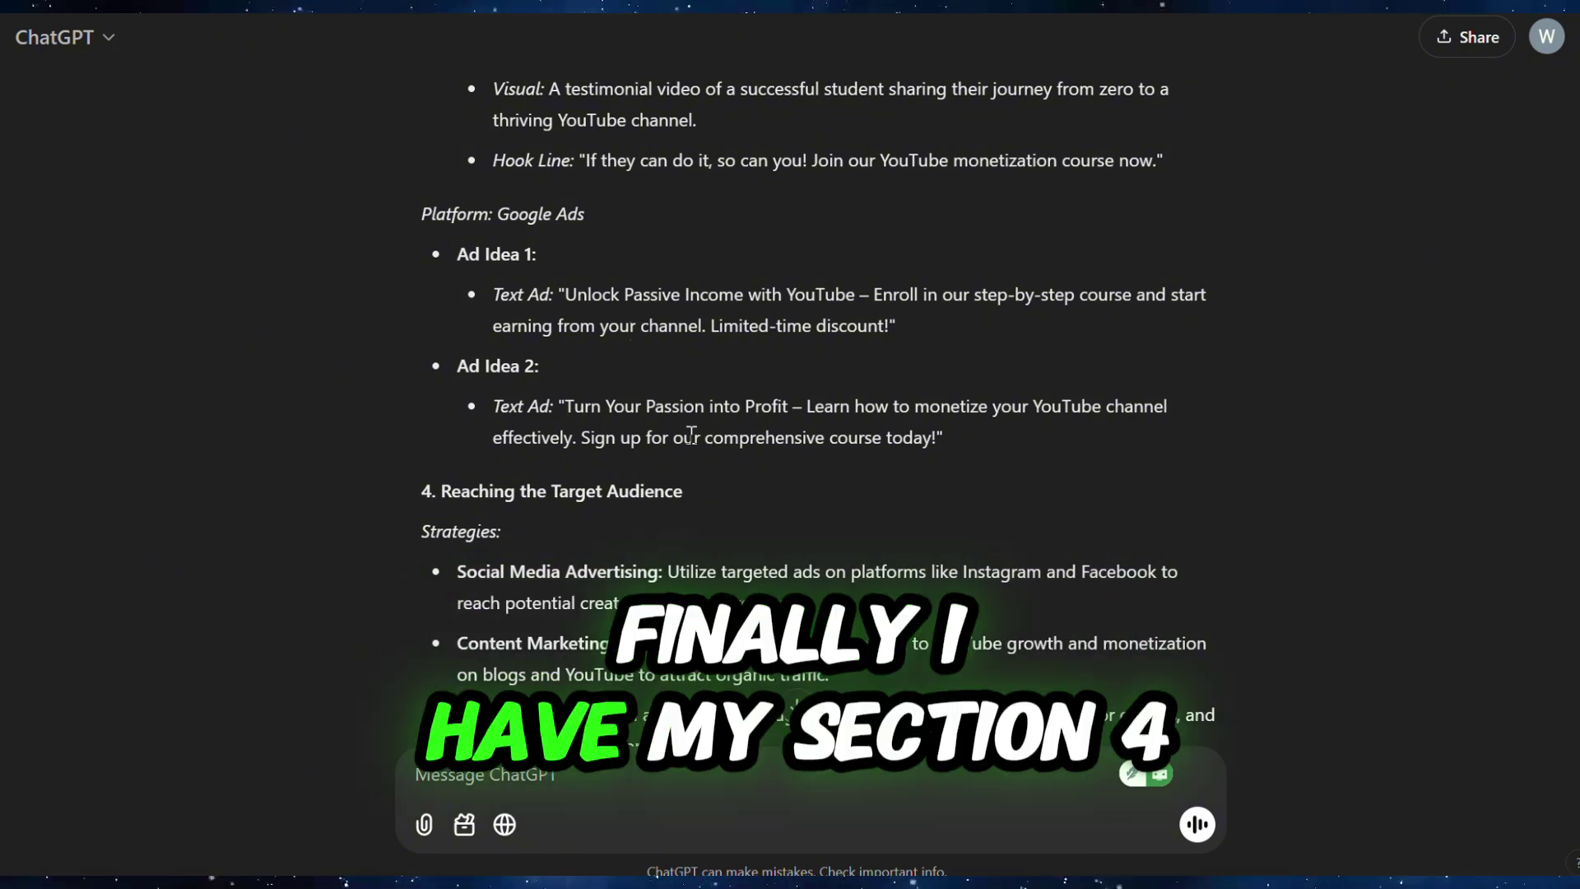
# - Review the reply's strategies for reaching the target audience and the recommended YouTube monetization video
pyautogui.scroll(-3, 691, 434)
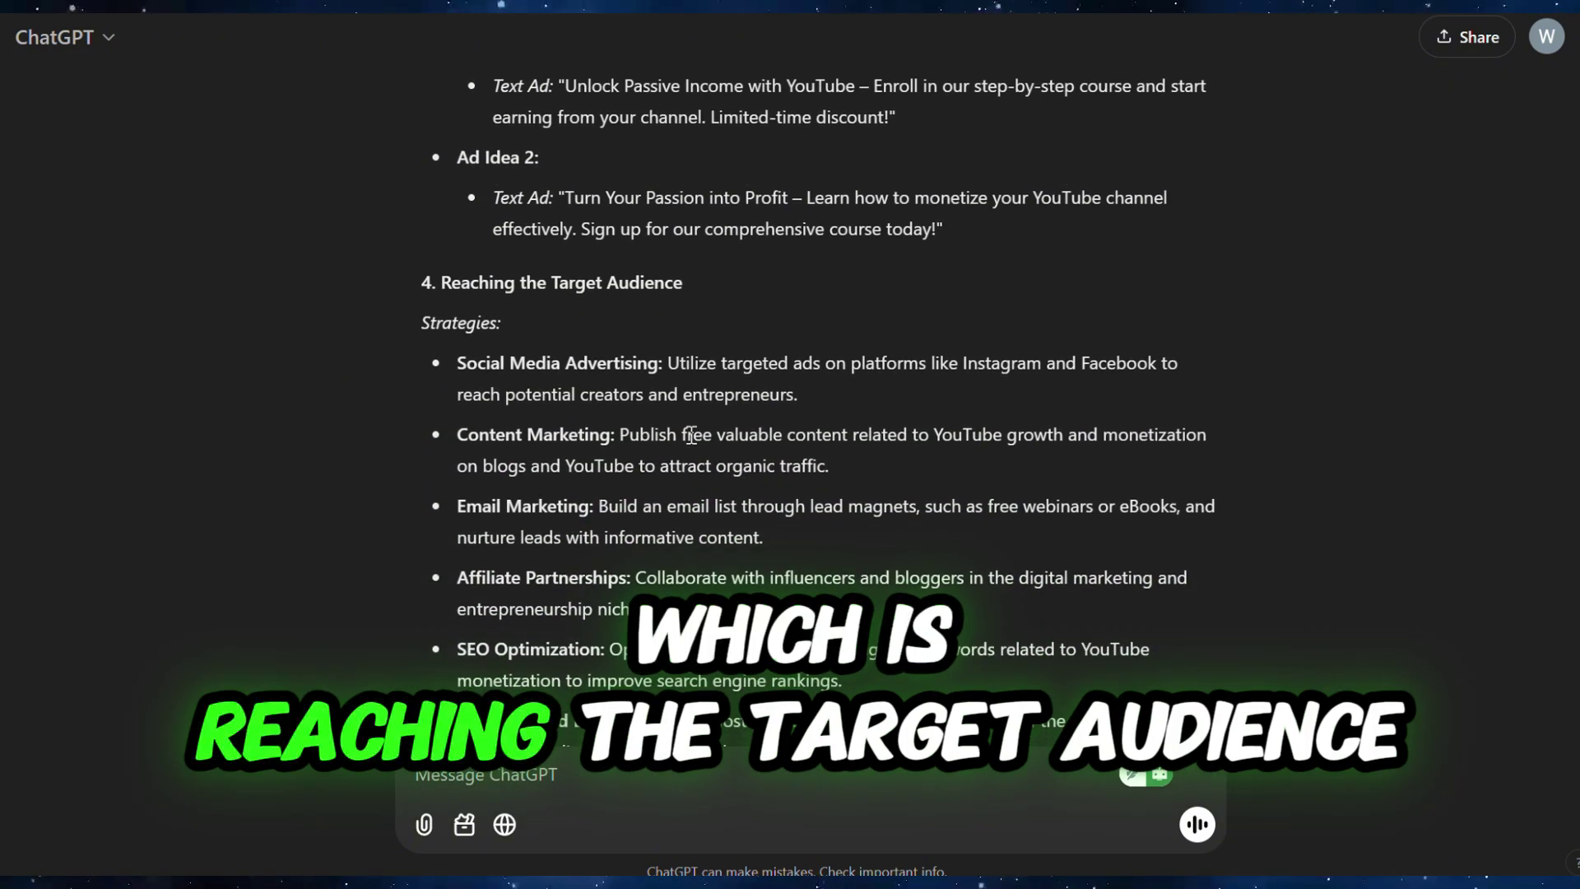
pyautogui.scroll(-3, 691, 433)
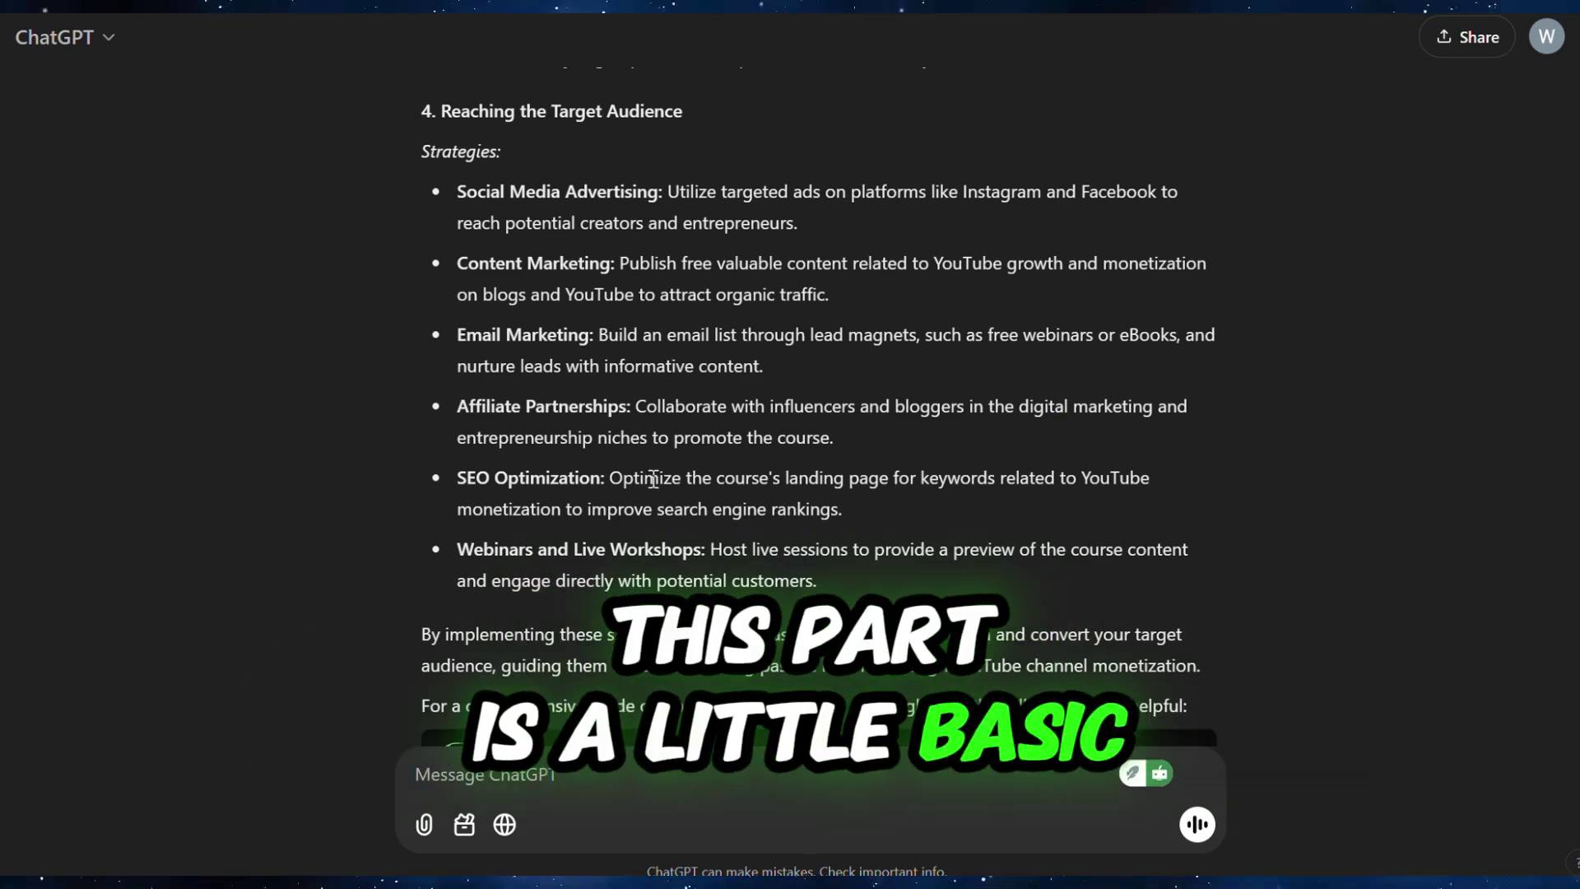
pyautogui.scroll(-2, 653, 478)
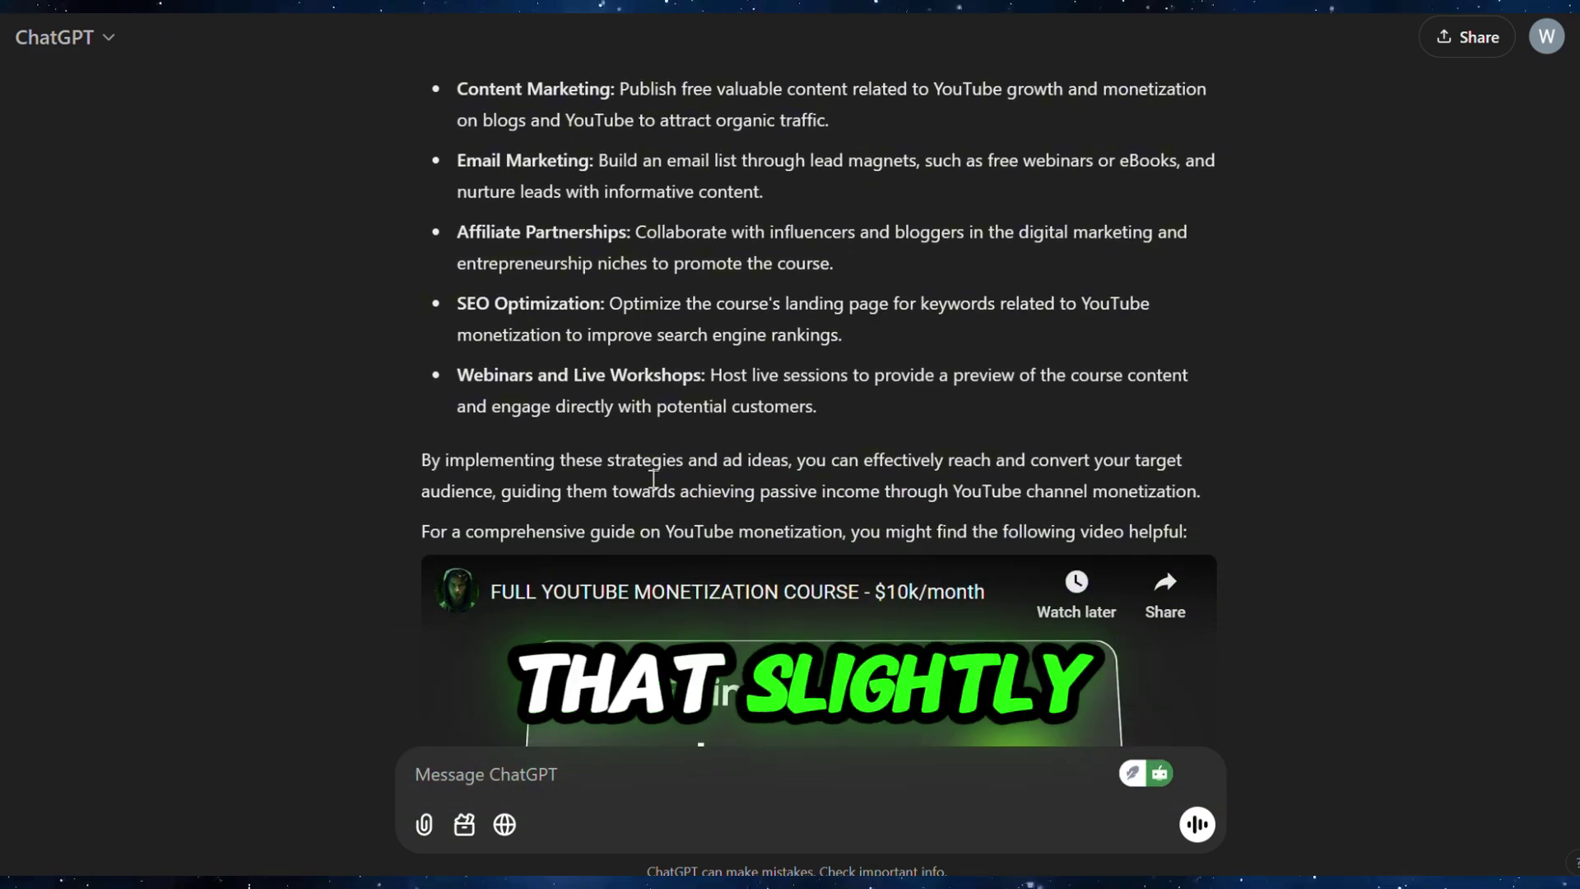
pyautogui.scroll(-2, 653, 478)
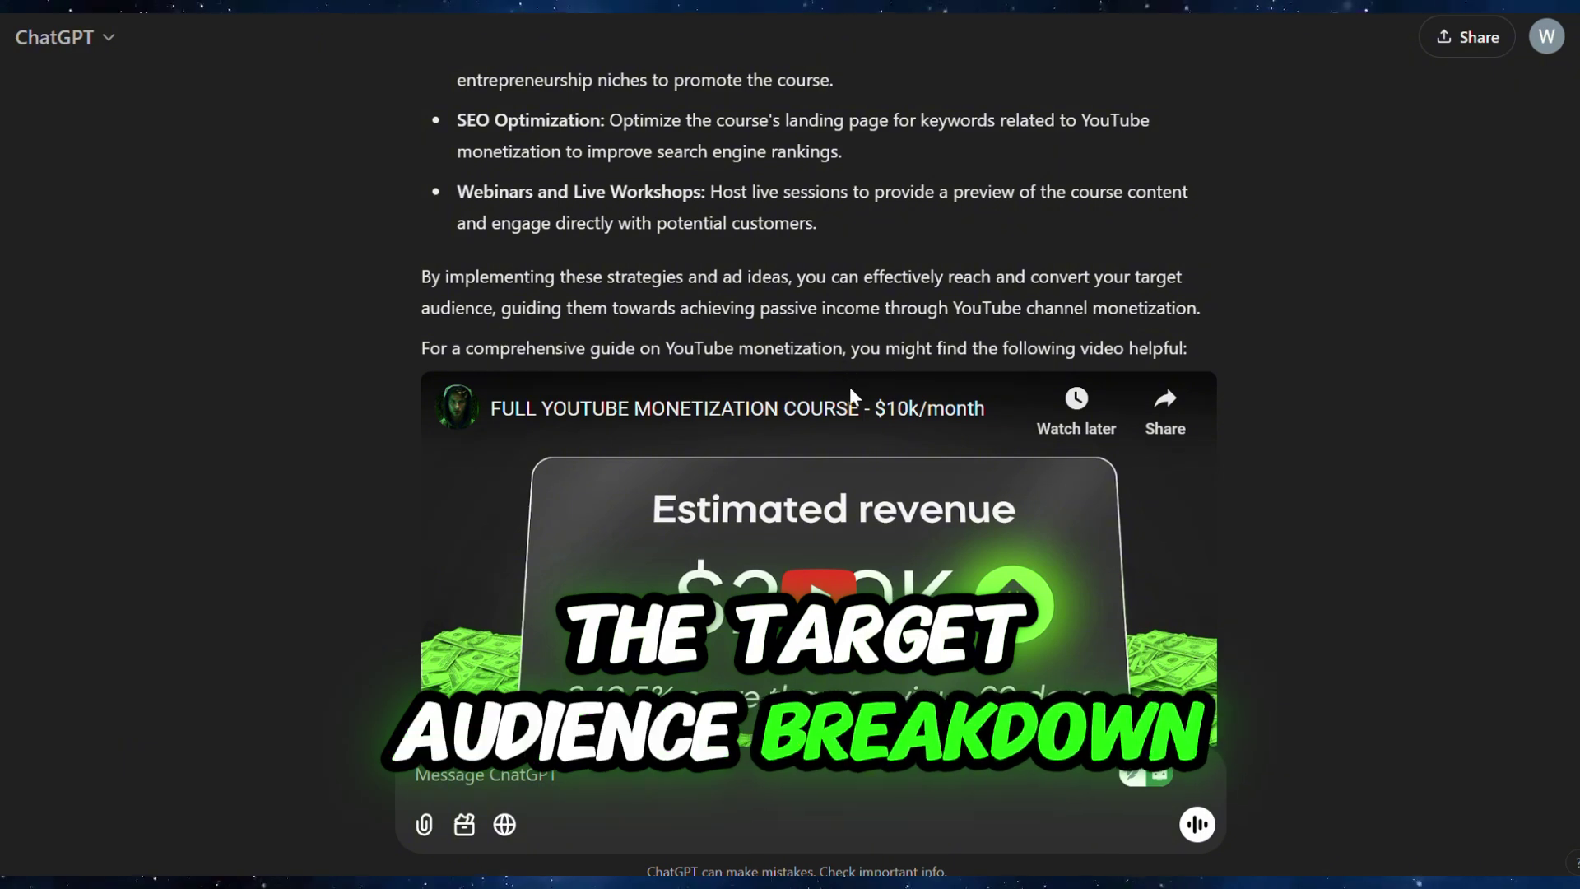
pyautogui.scroll(-3, 886, 318)
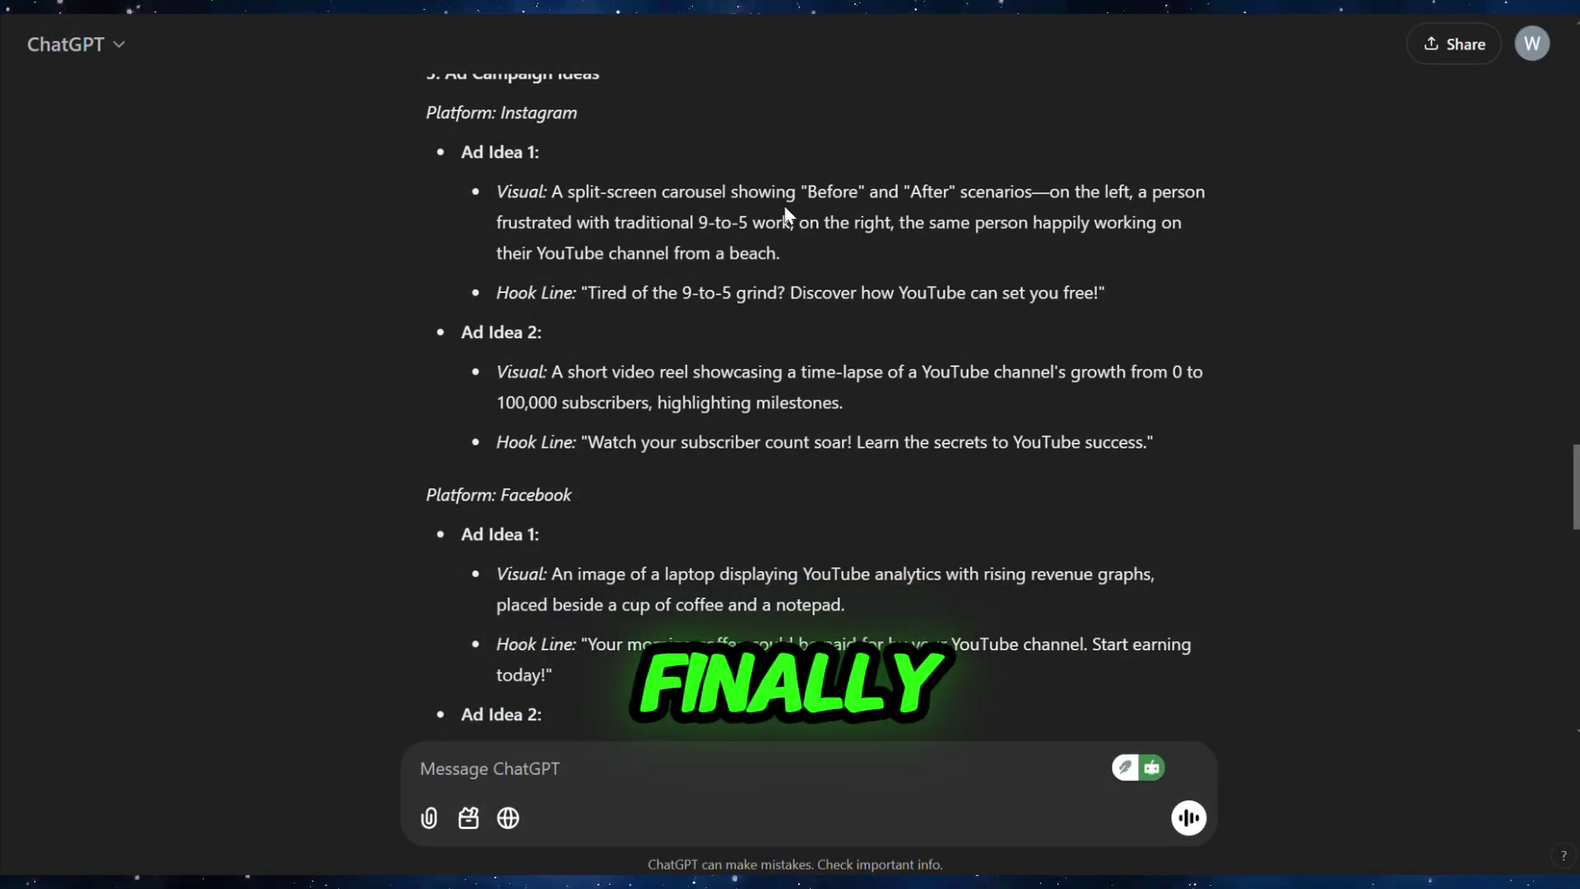
# - Copy the visual description of Instagram Ad Idea 1, replace the Leonardo AI image prompt with it and generate images
pyautogui.moveTo(782, 253); pyautogui.dragTo(545, 193)
pyautogui.hotkey('ctrl', 'c')
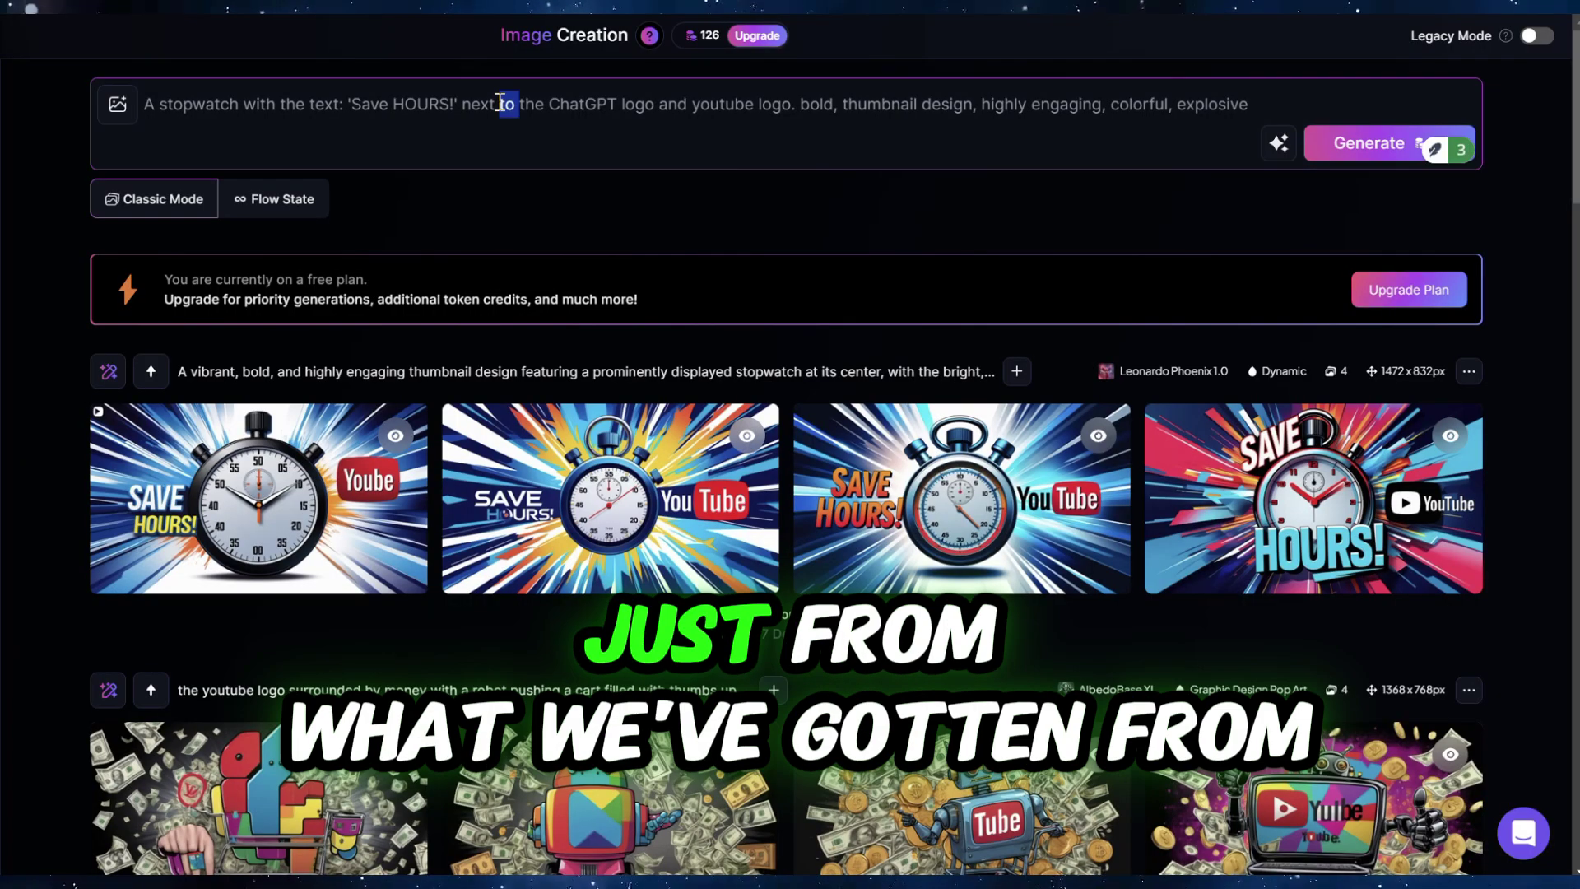
pyautogui.tripleClick(500, 103)
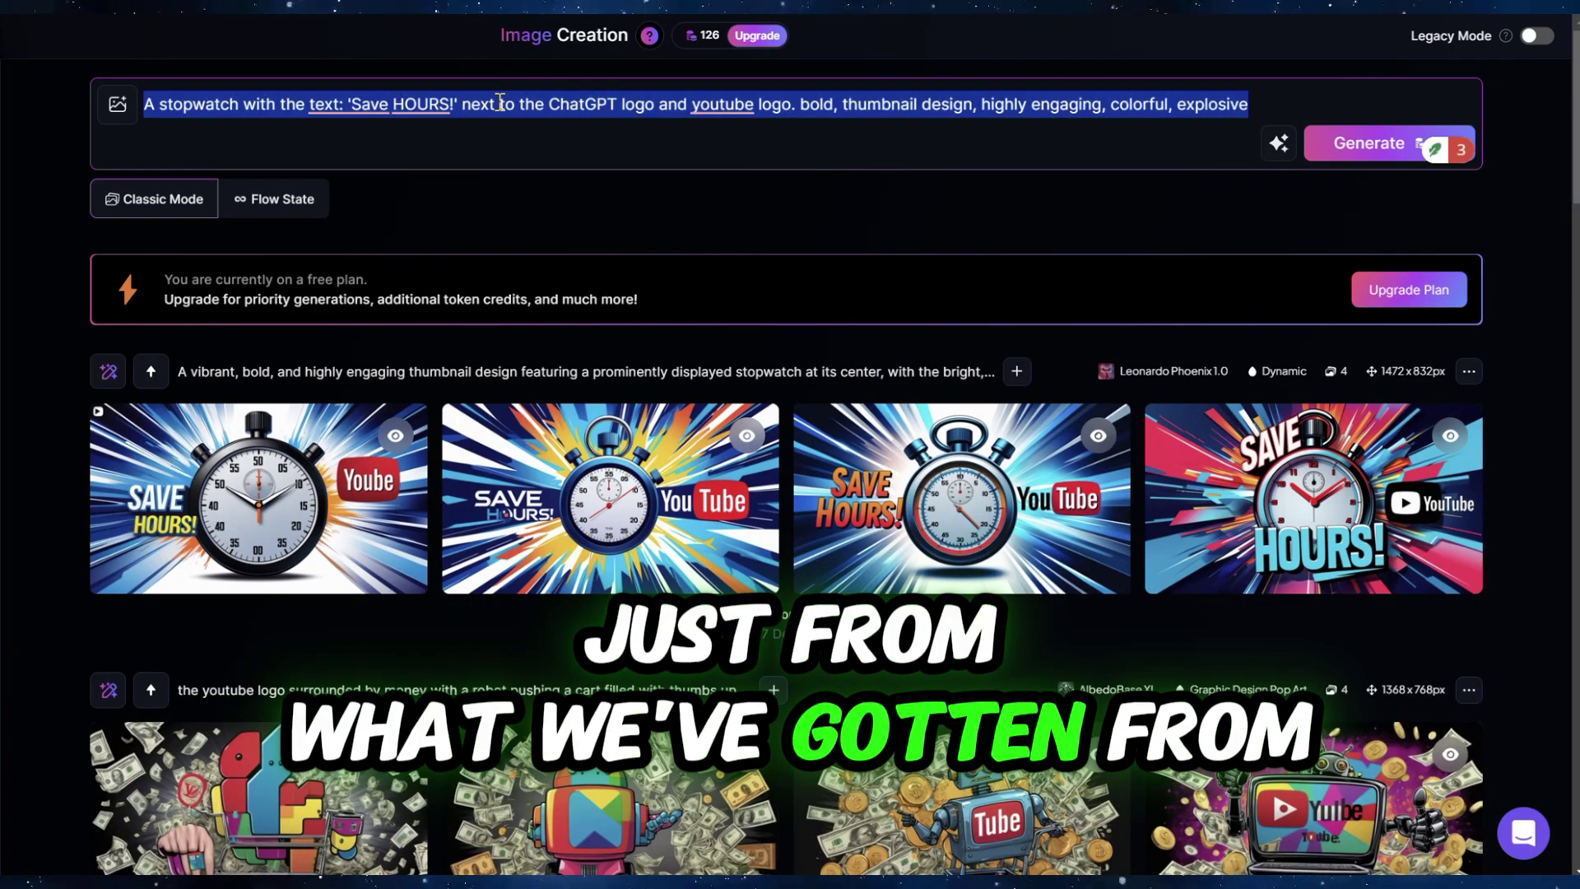
pyautogui.hotkey('ctrl', 'v')
pyautogui.click(1355, 173)
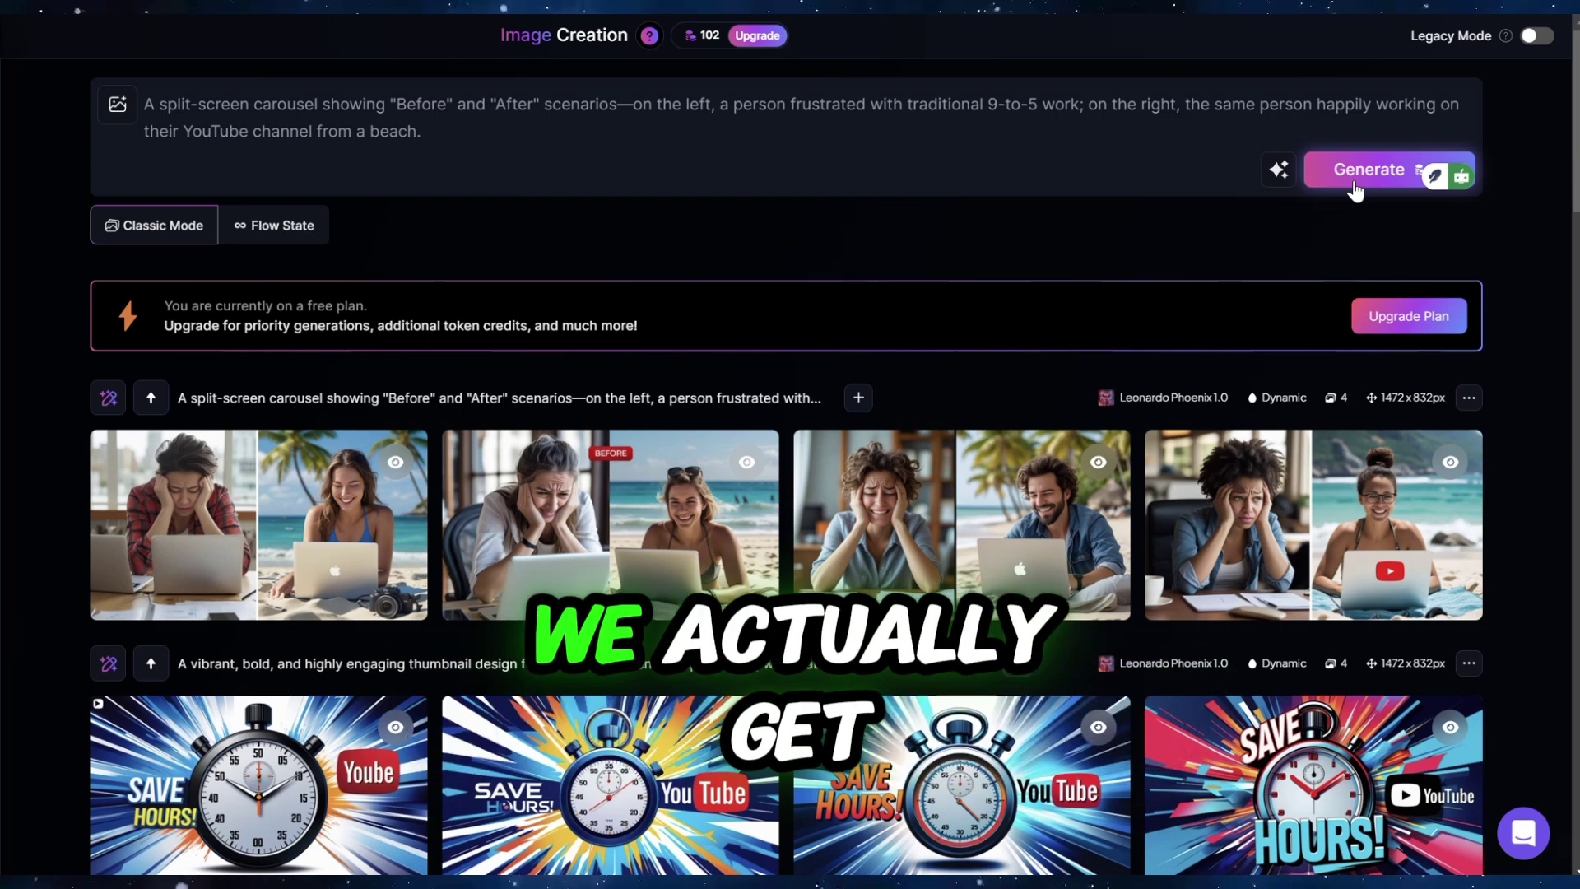
# - View the generated before-and-after image with the YouTube logo on the laptop at full size, then close the preview
pyautogui.click(754, 434)
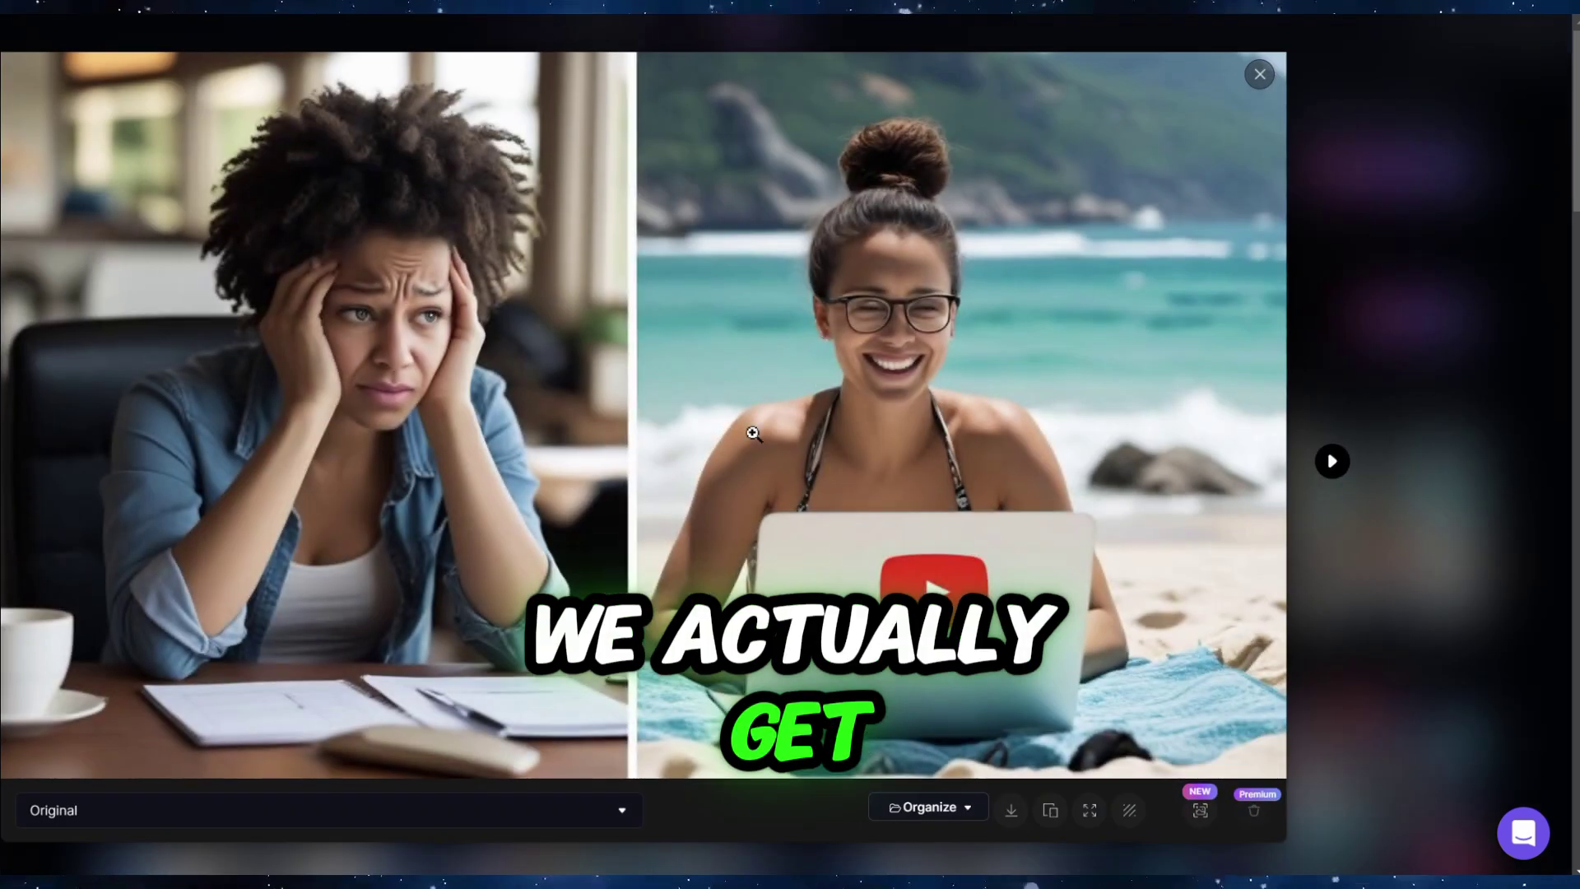
pyautogui.click(1097, 200)
pyautogui.press('Escape')
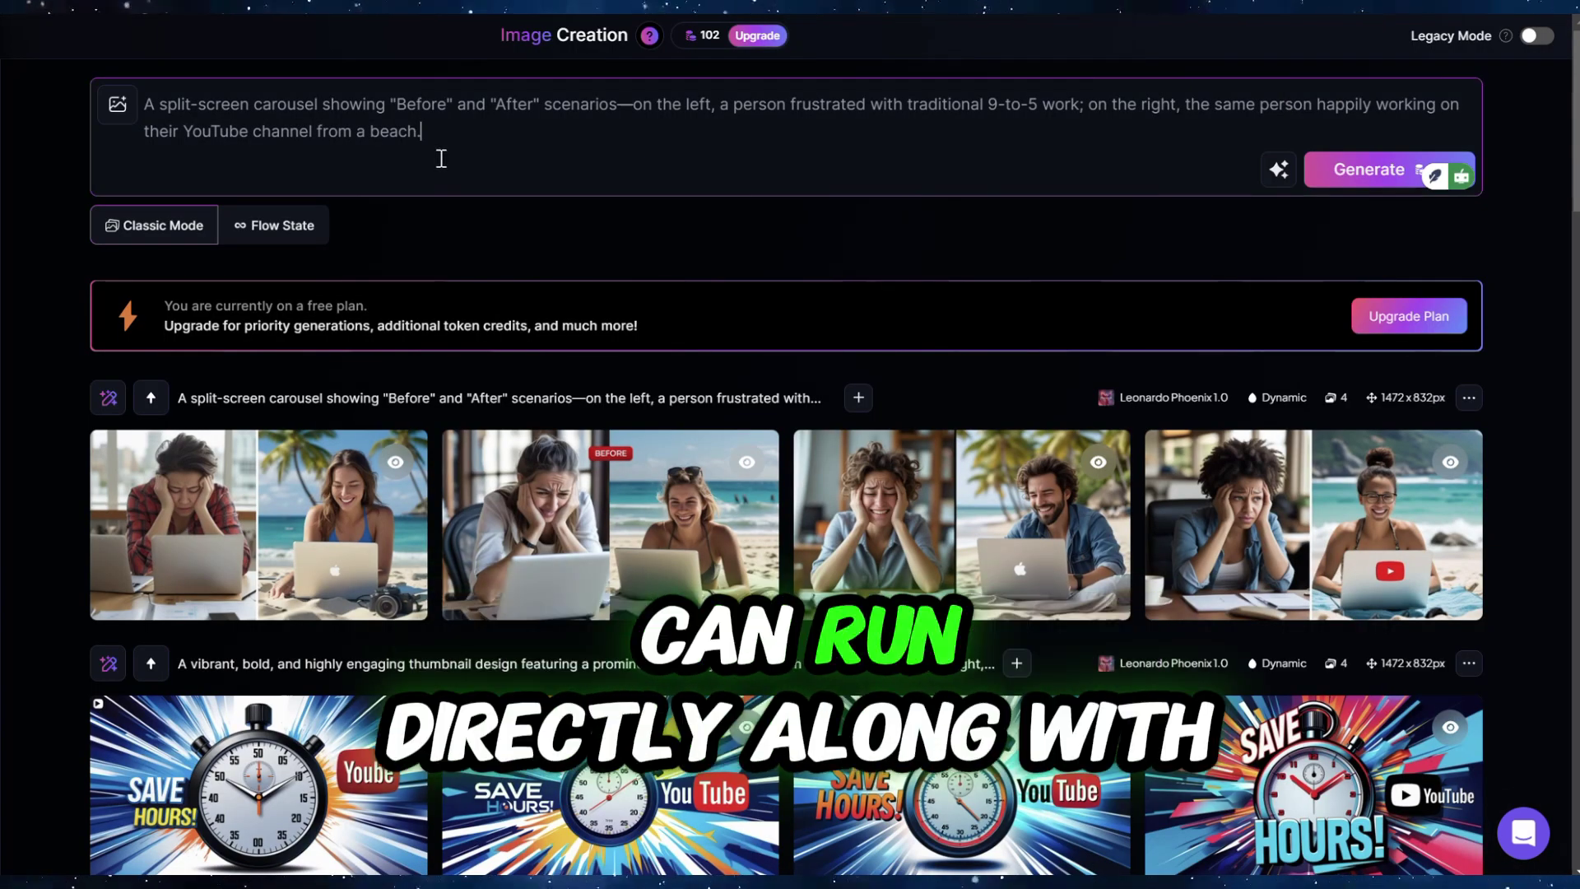
# - Append "cartoon dynamic, energetic, bold" to the image prompt and generate a new set of images
pyautogui.write('cartoon dynamic, energetic, bold')
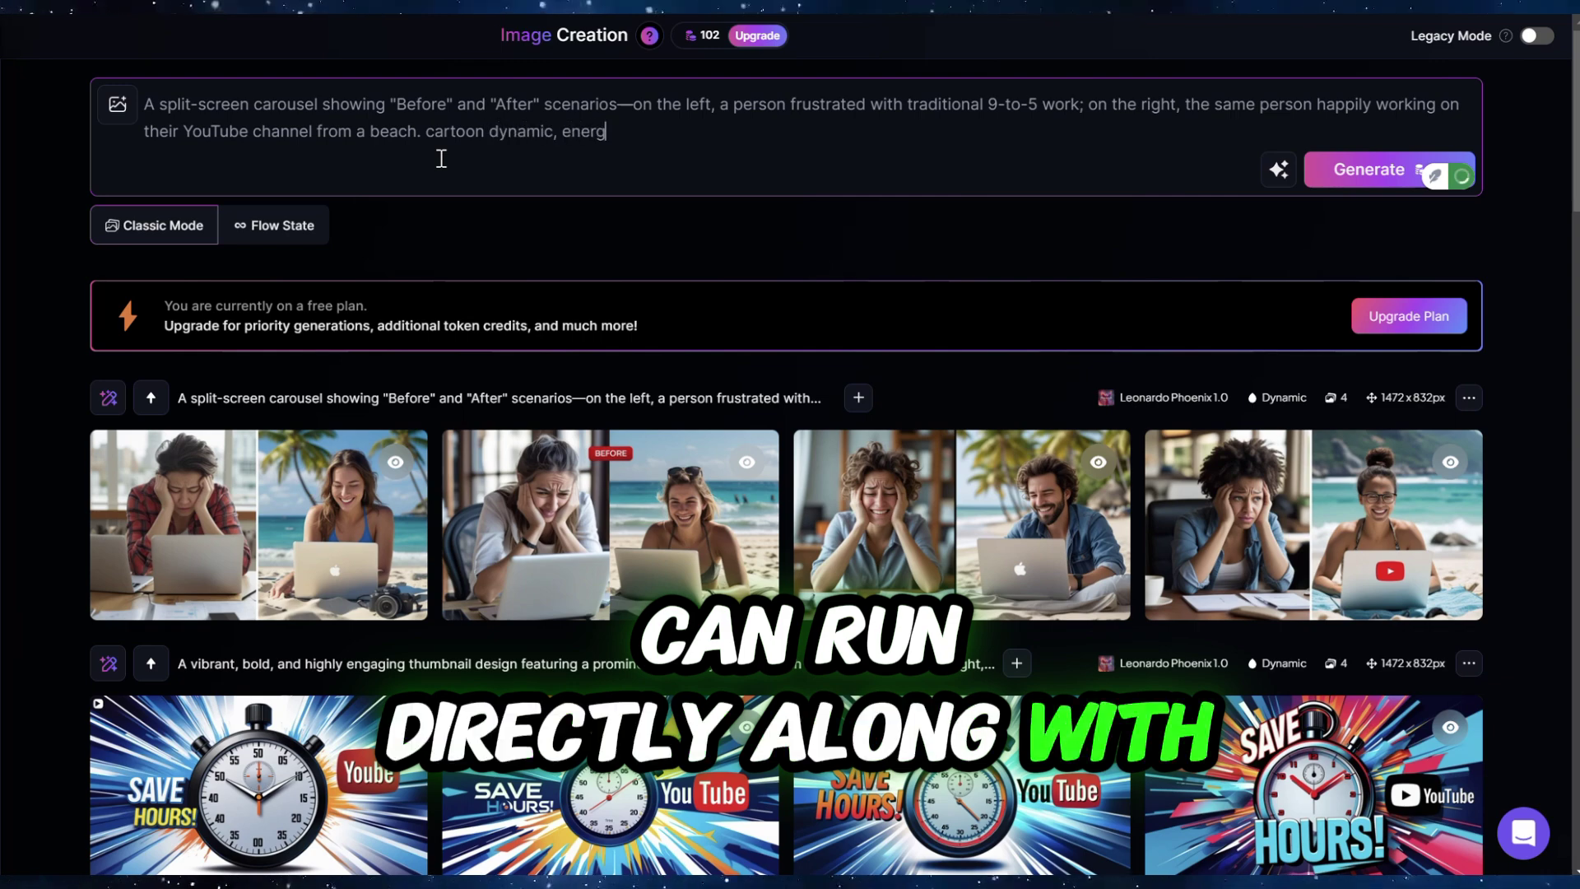
pyautogui.press('Return')
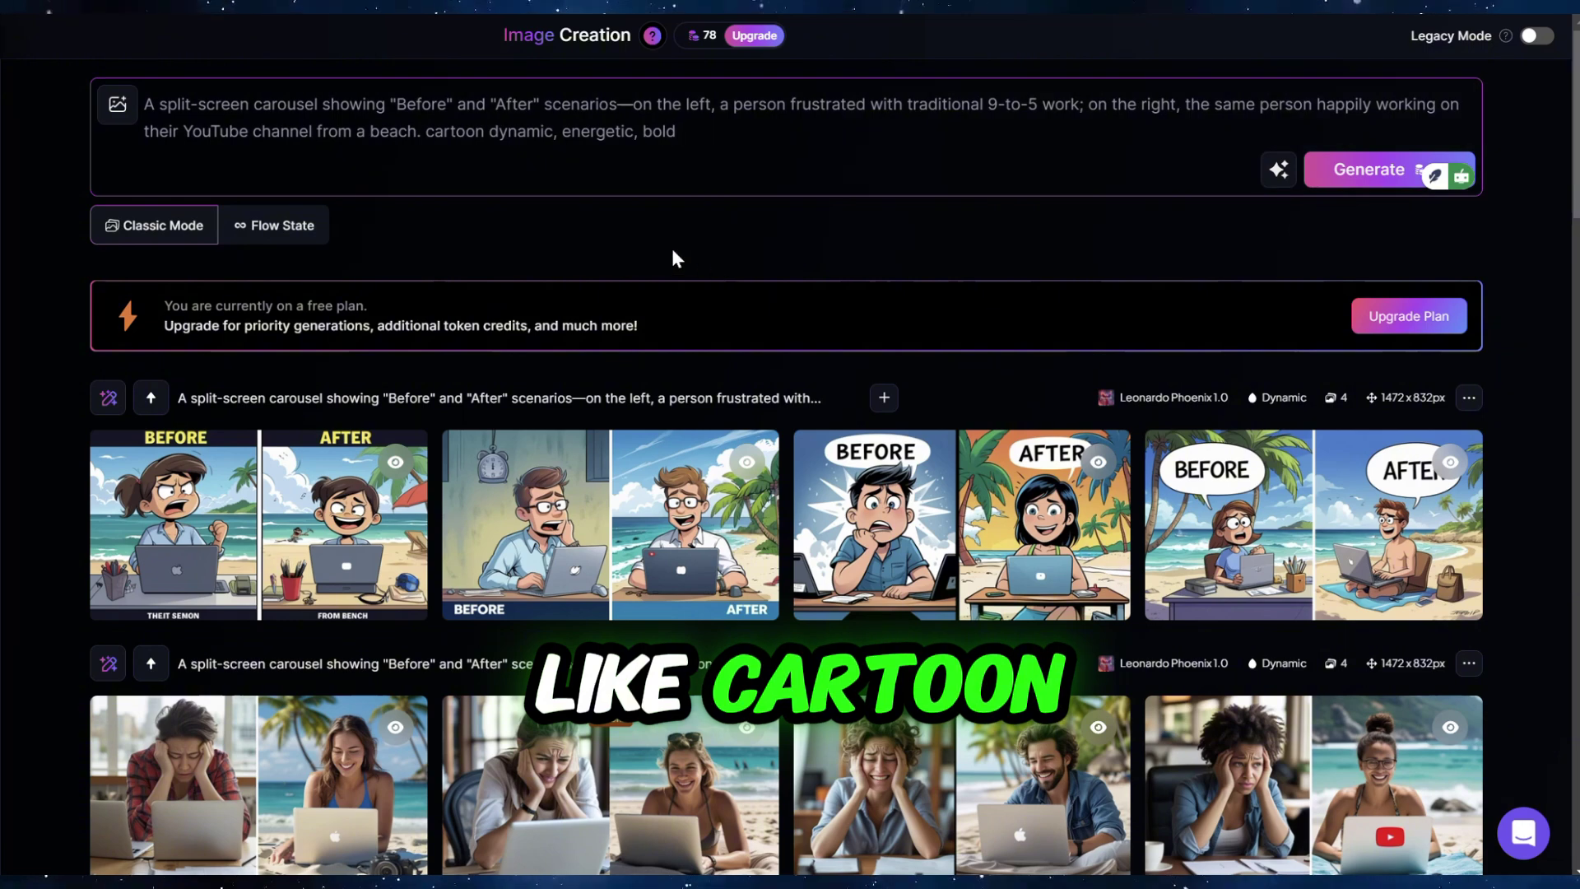
# - Open the first cartoon before-and-after image in the large preview, dismissing the image guidance options
pyautogui.moveTo(422, 517)
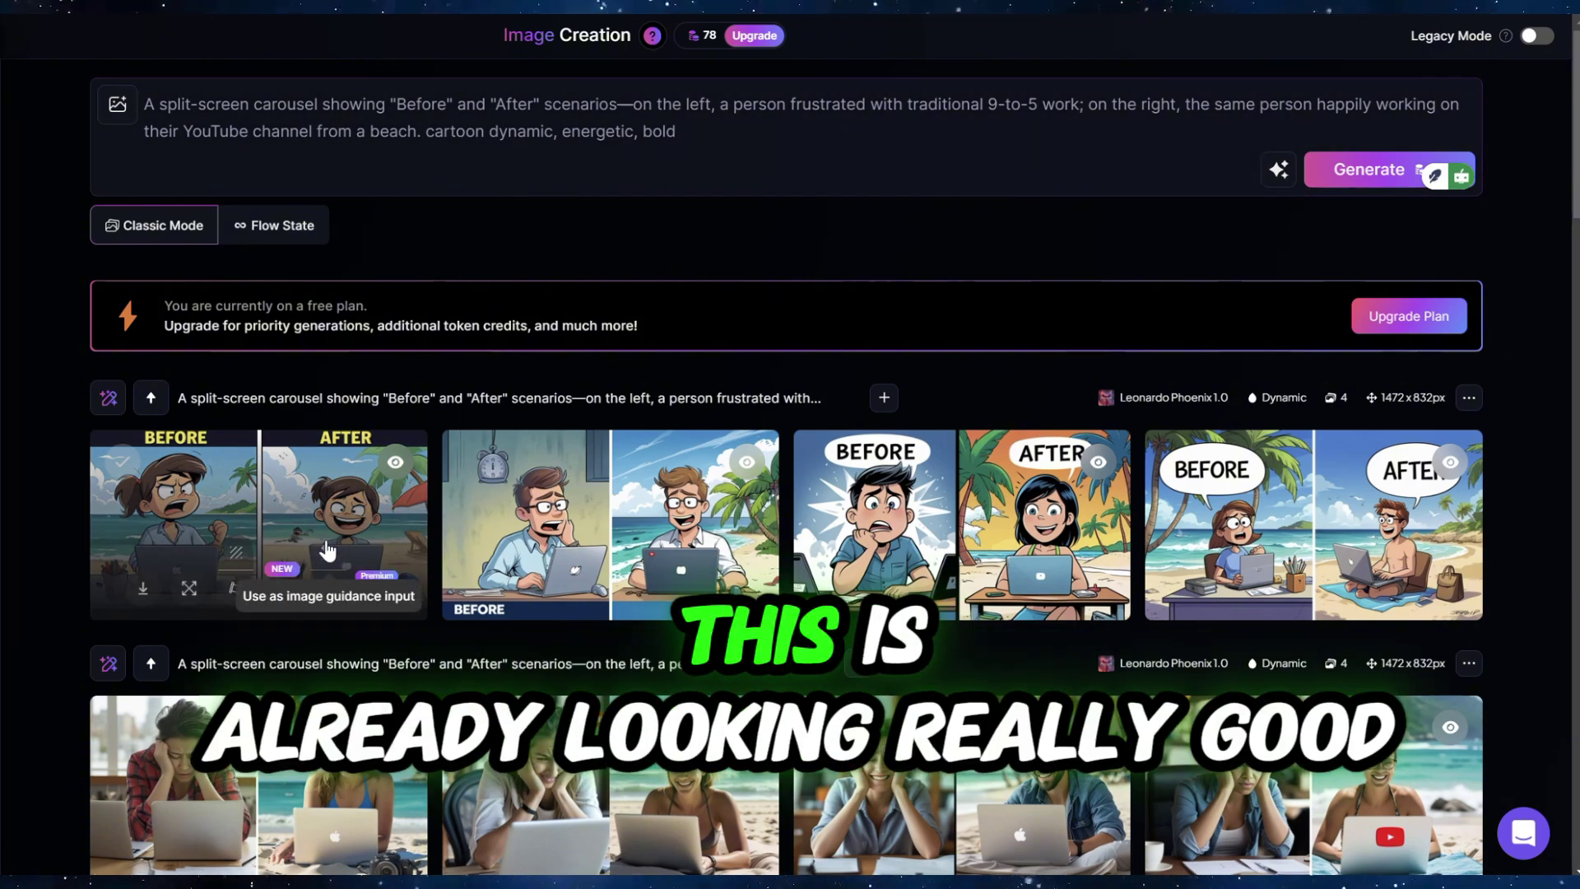
pyautogui.click(328, 553)
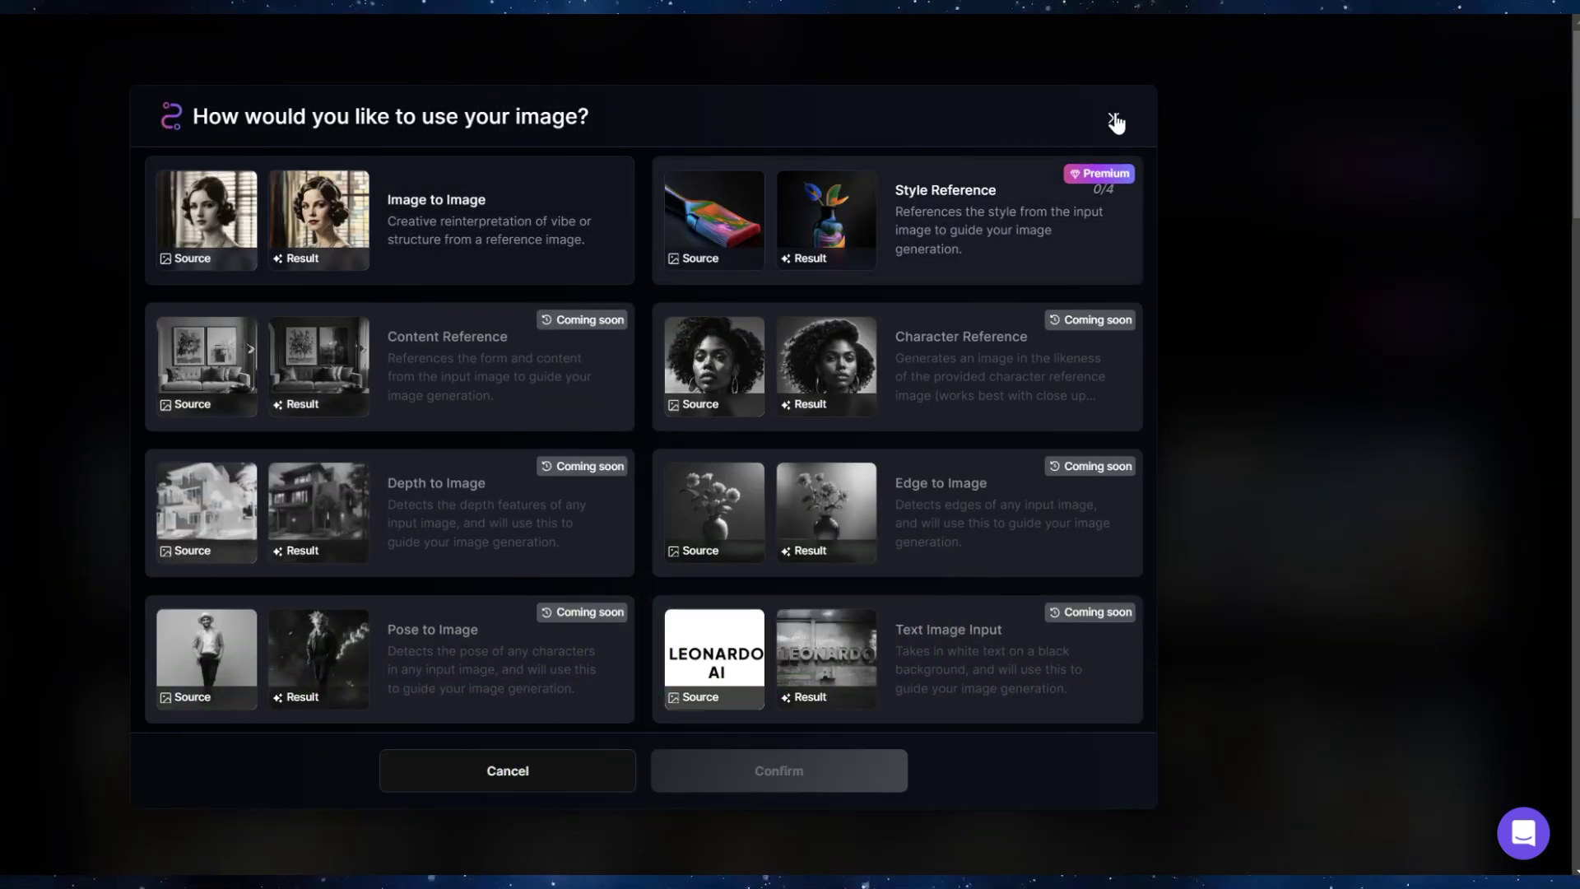
pyautogui.click(1114, 117)
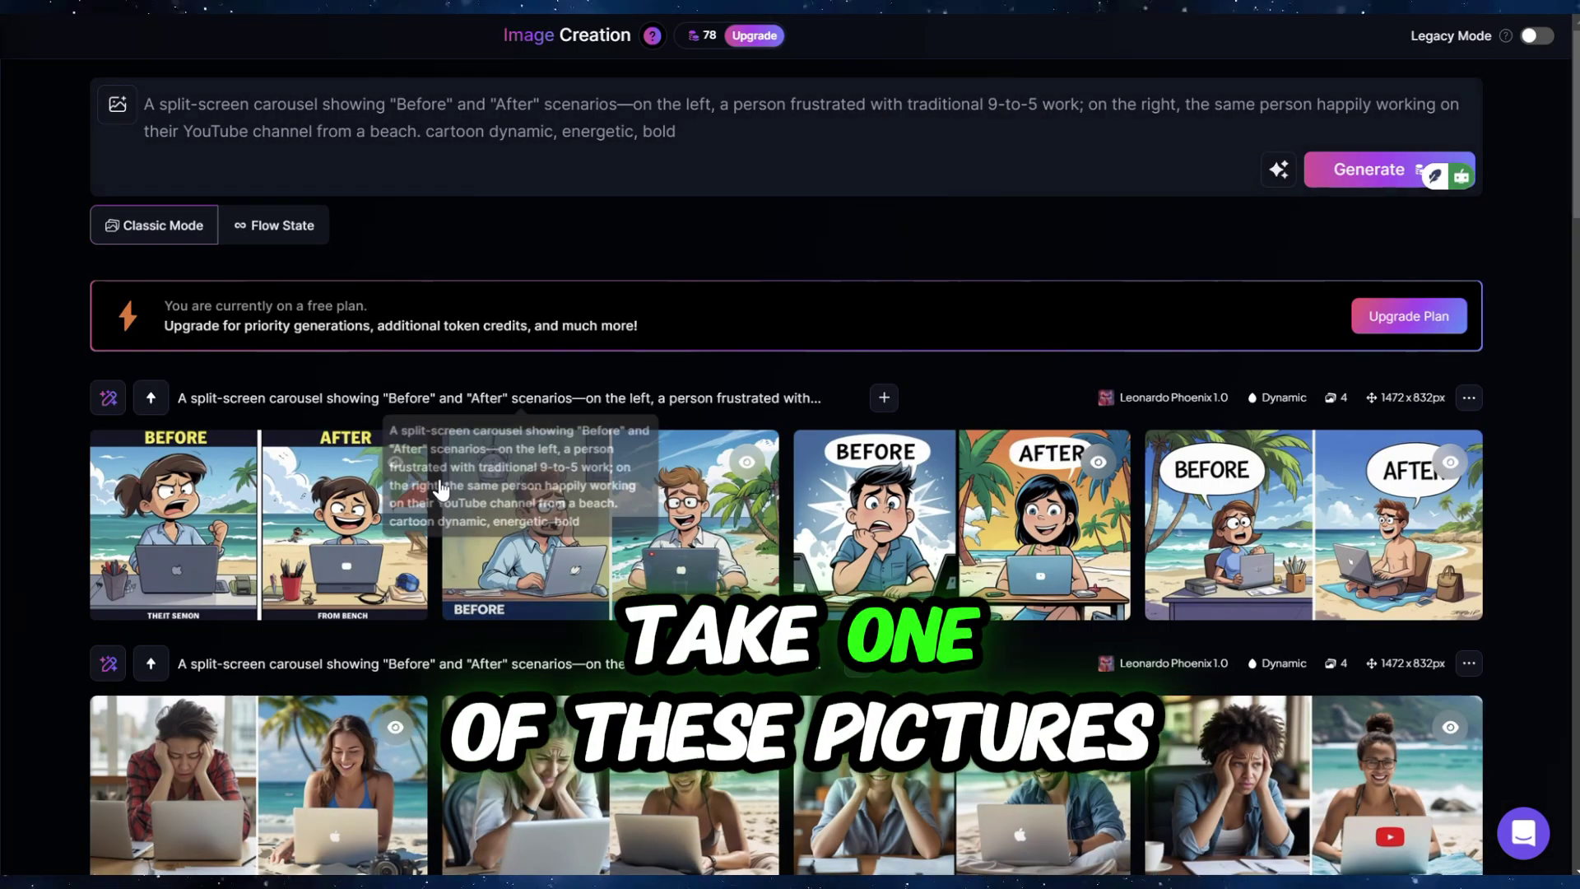
pyautogui.click(280, 510)
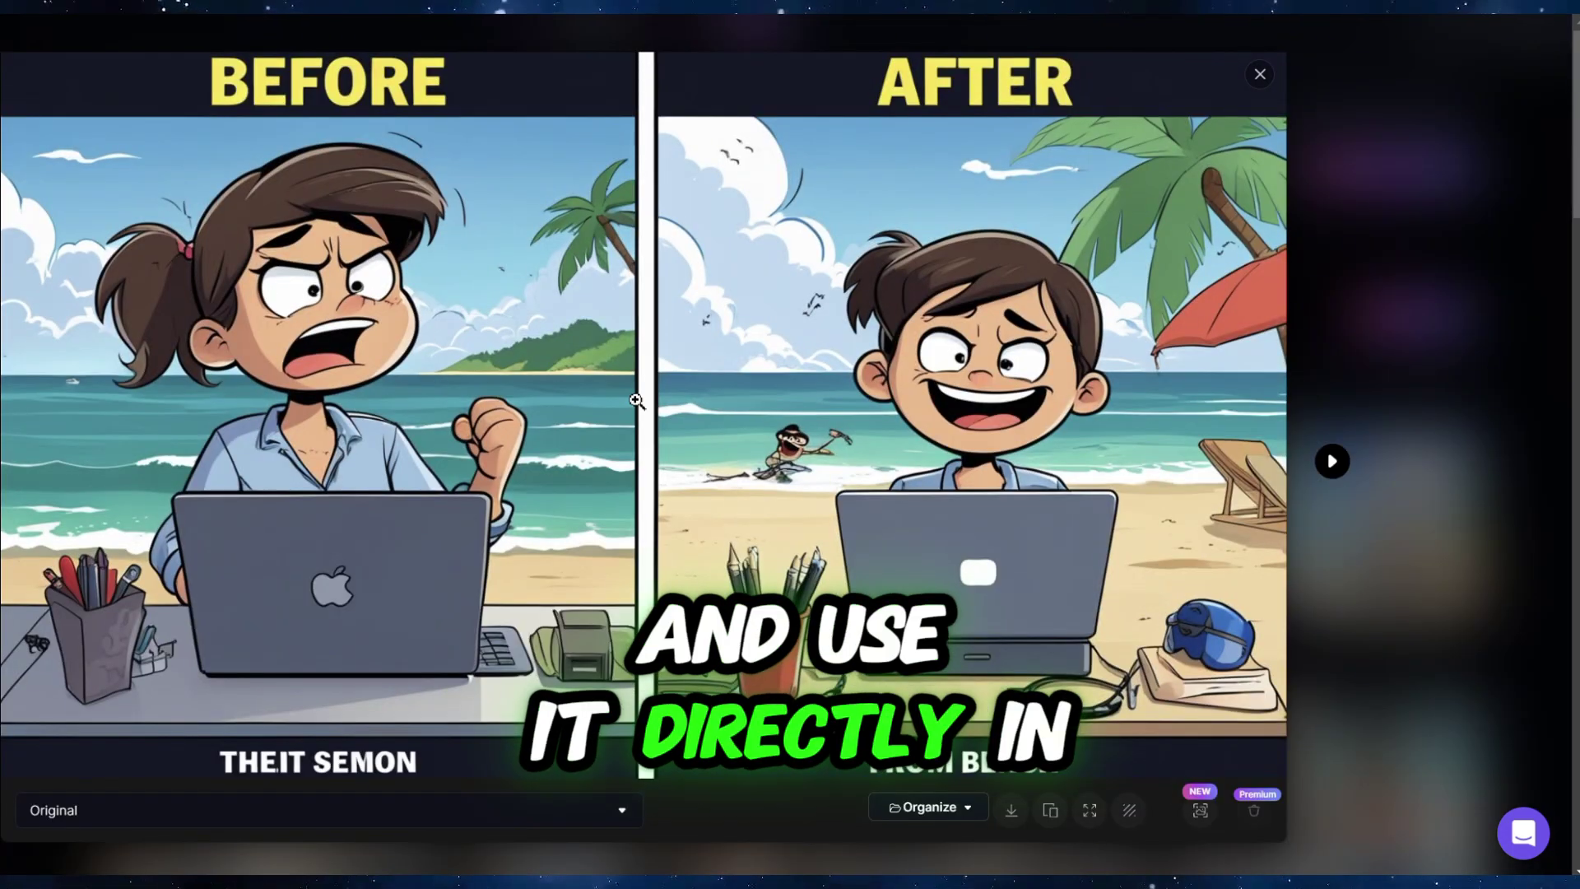